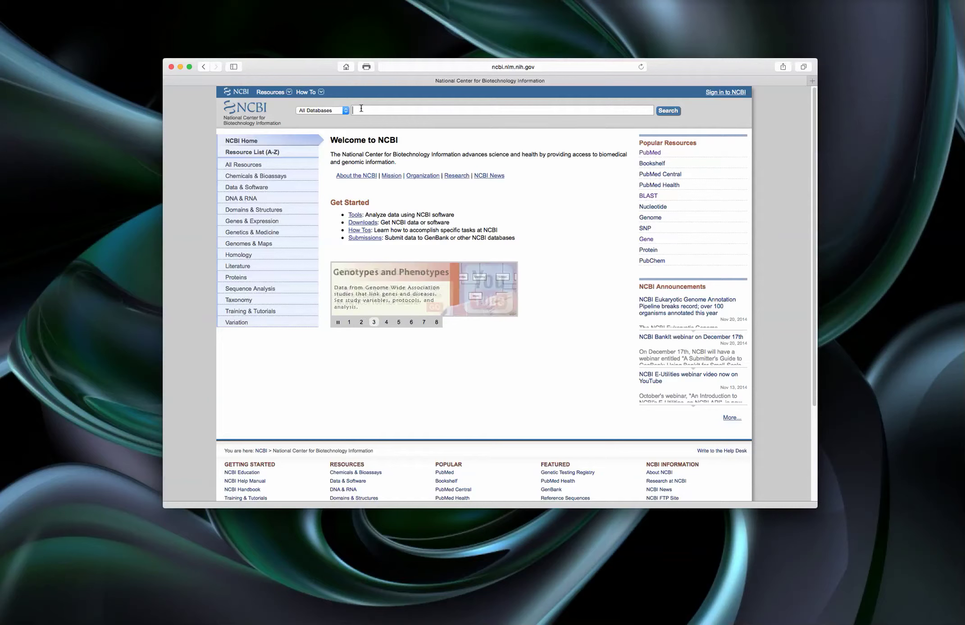
Search the Protein database for "human insulin"
click(346, 112)
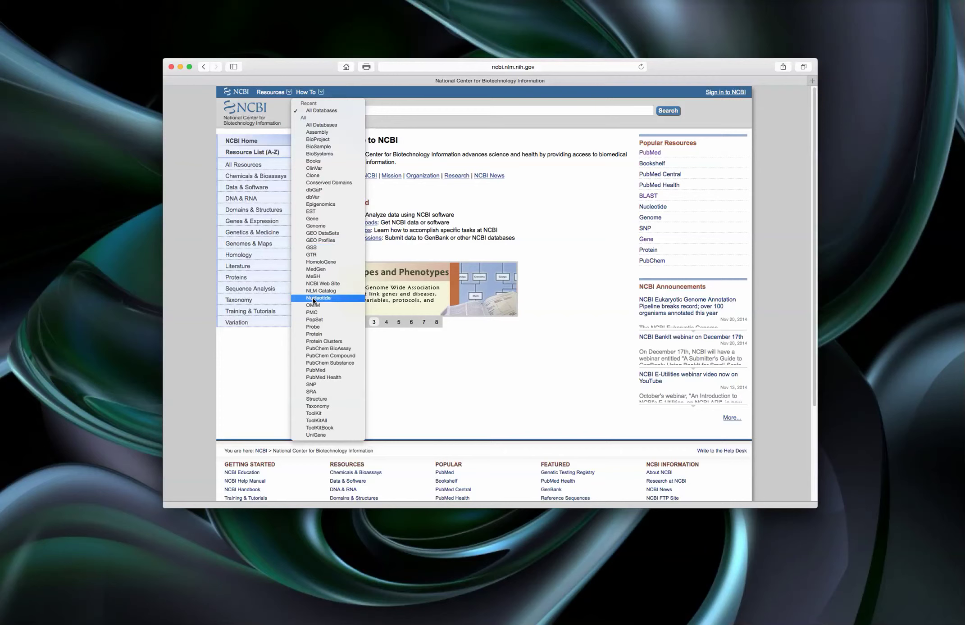
key(Escape)
text(prot)
click(361, 109)
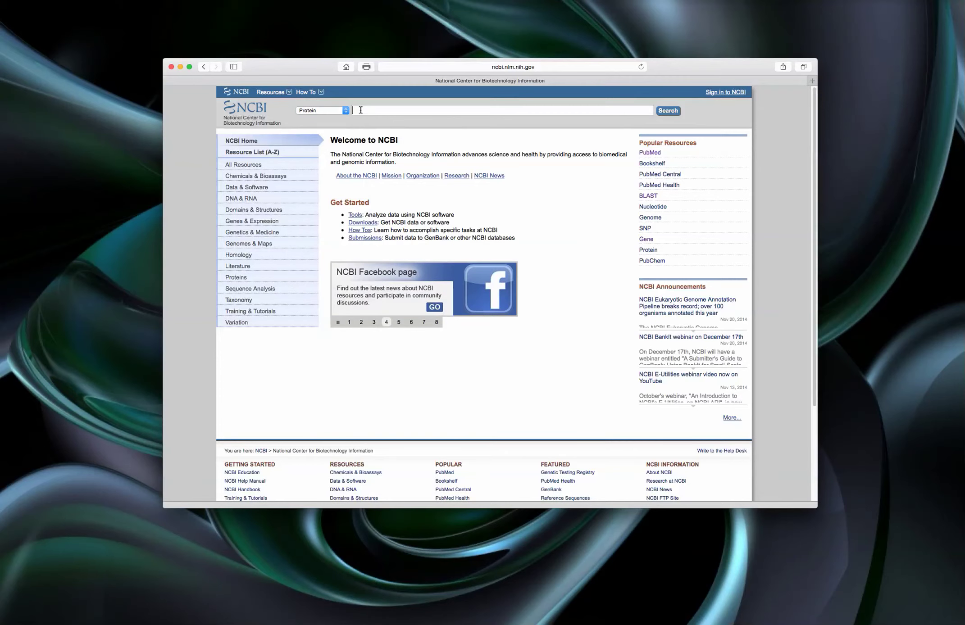
text(human insulin)
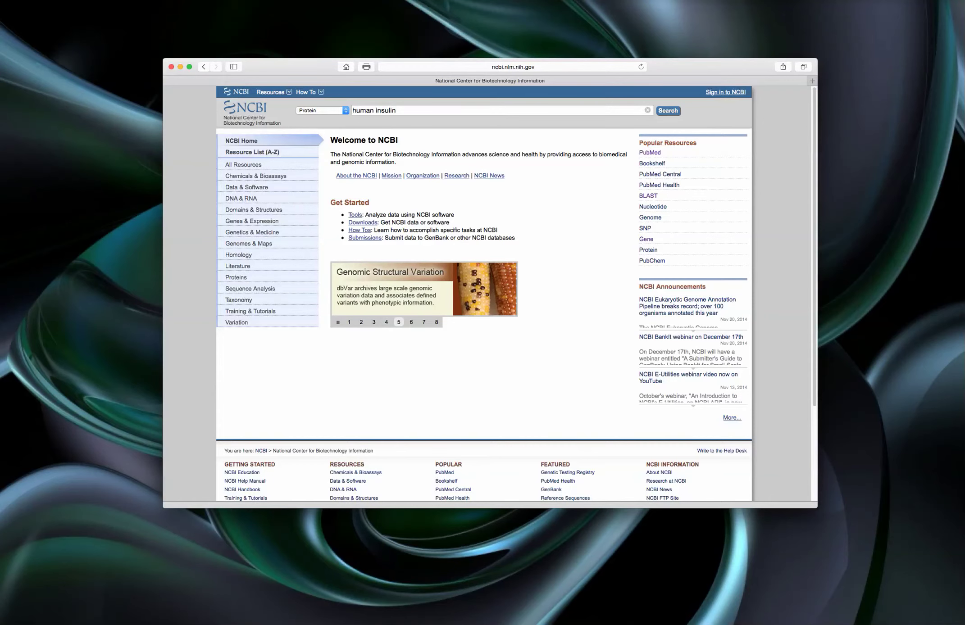
key(Return)
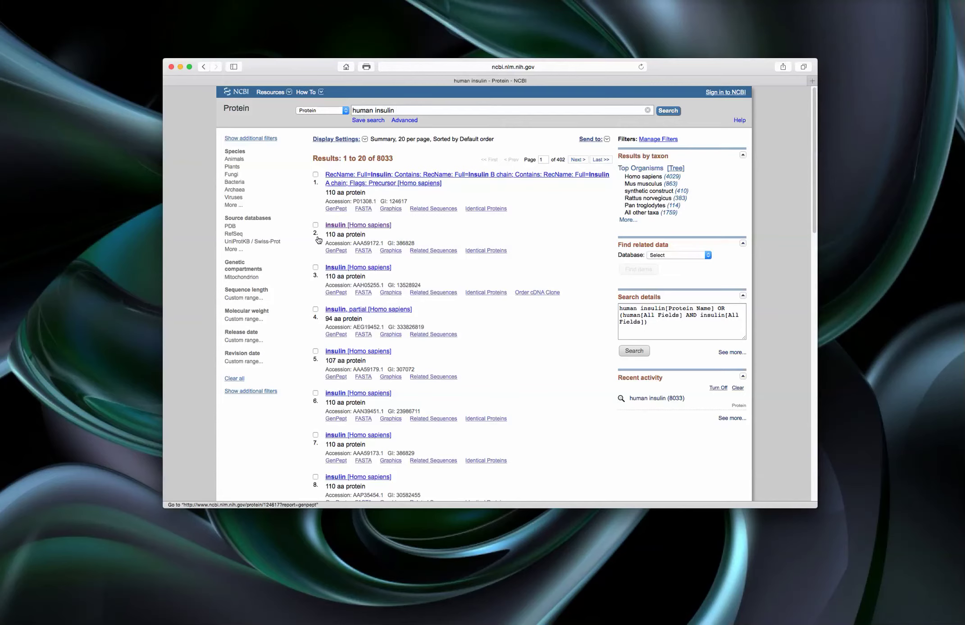
Open the second search result, the 110 aa insulin [Homo sapiens] record with accession AAA59172.1
scroll(383, 253, down, 3)
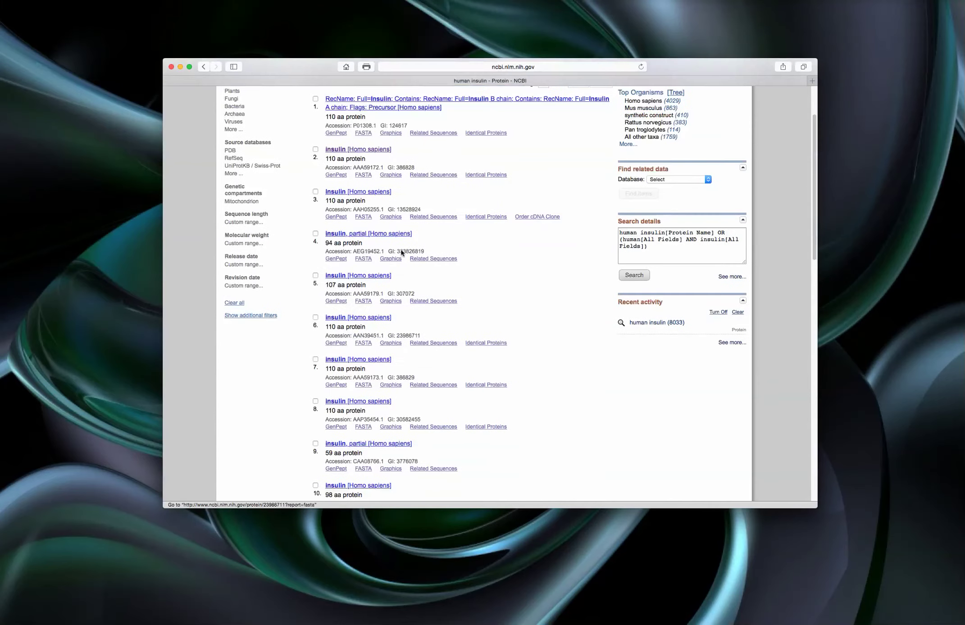
scroll(358, 392, up, 2)
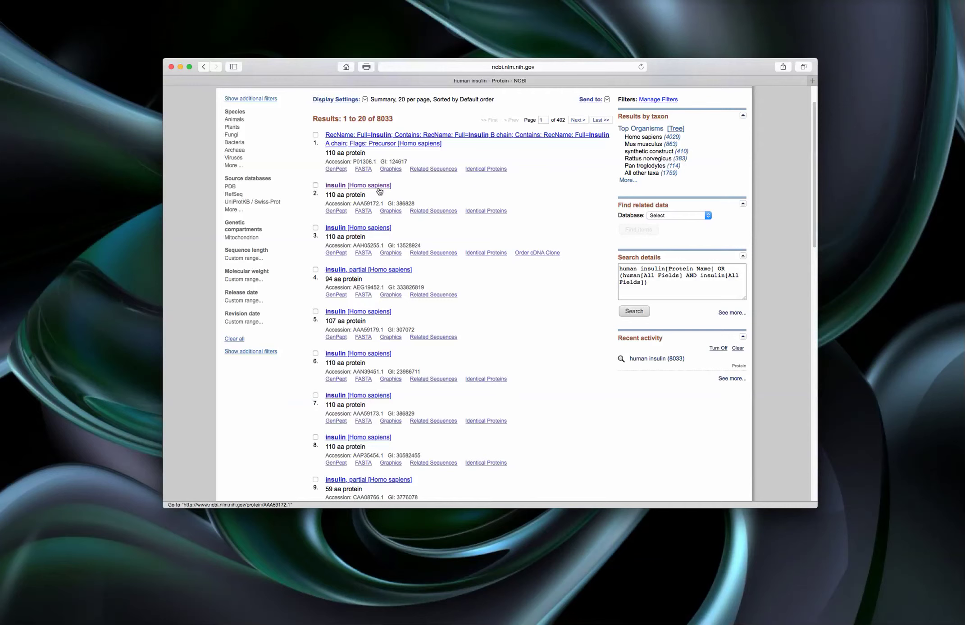
click(338, 186)
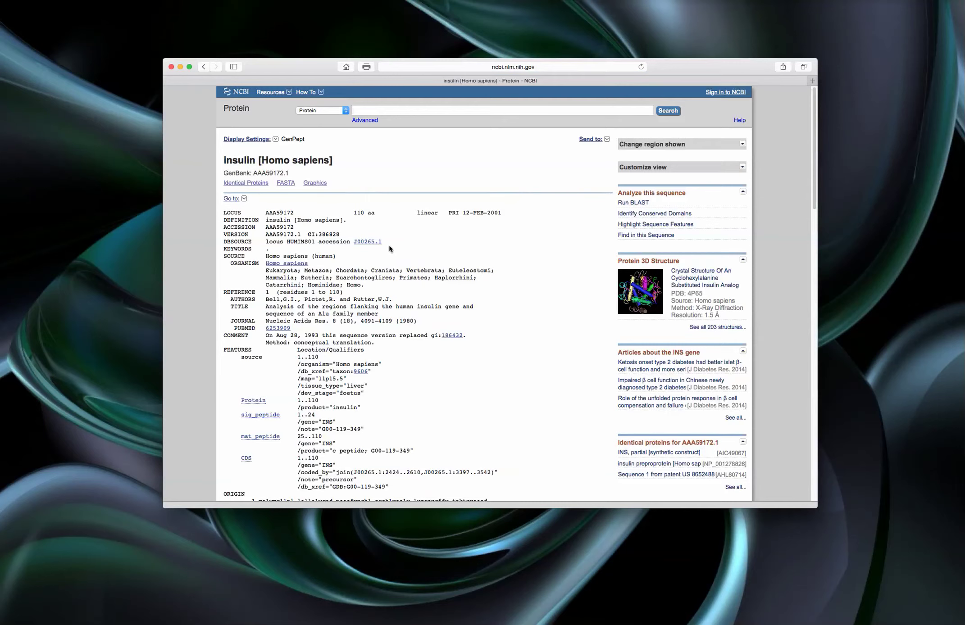
List the RefSeq protein isoforms of the INS gene and open the insulin preproprotein record NP_001278826.1
scroll(391, 249, down, 2)
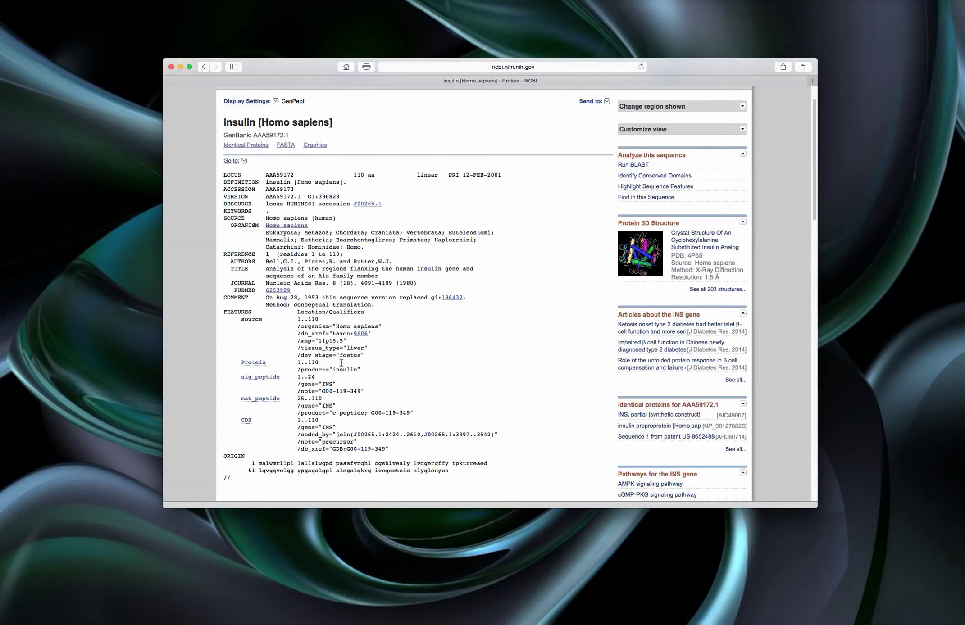
scroll(321, 328, down, 8)
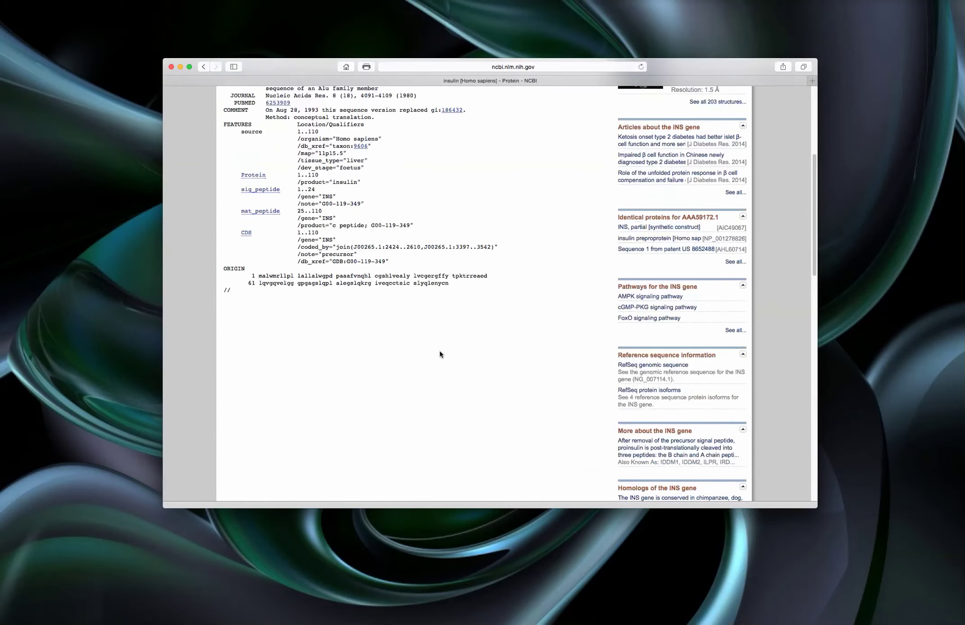
click(628, 392)
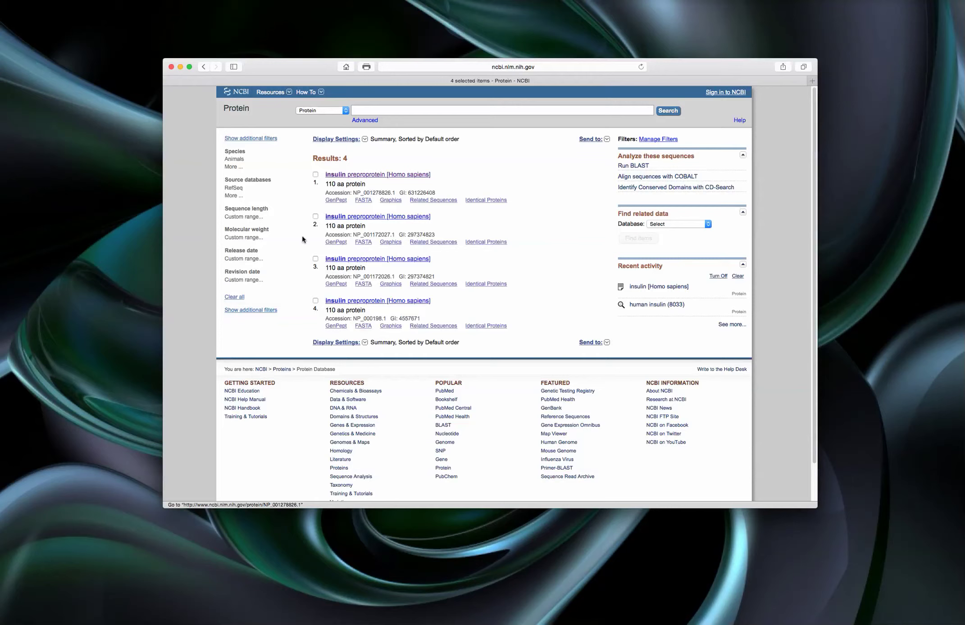
click(350, 176)
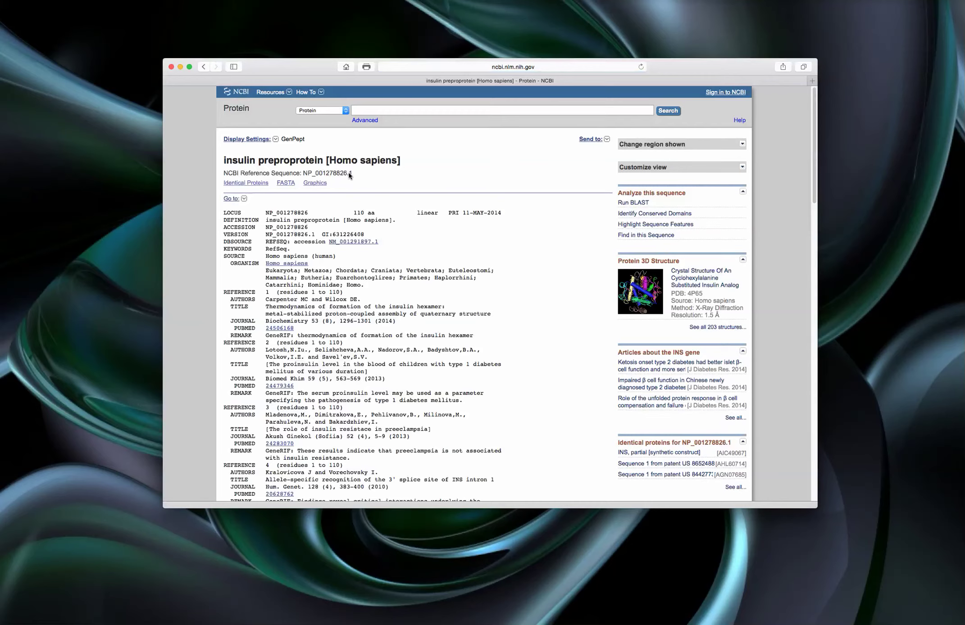
Review the insulin preproprotein record, then start a BLAST search from it with the database set to Reference proteins (refseq_protein)
scroll(363, 269, down, 3)
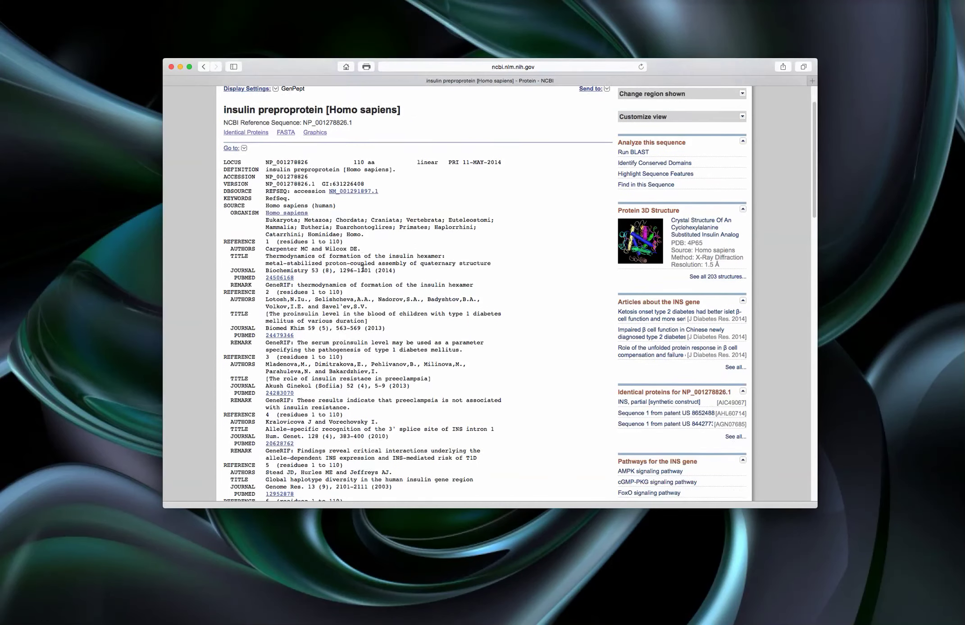
scroll(363, 269, down, 20)
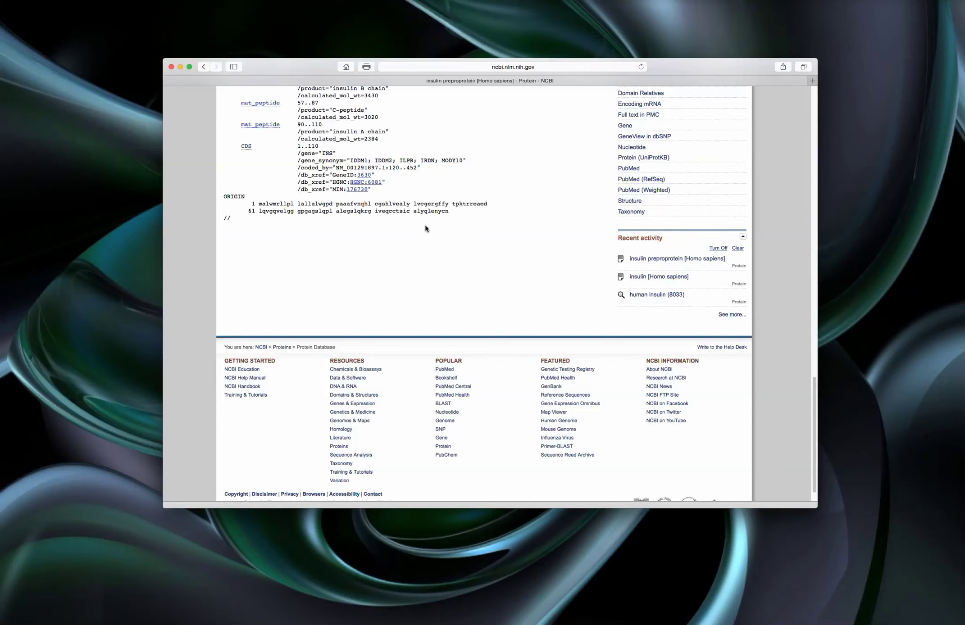
scroll(426, 225, up, 20)
scroll(426, 225, up, 15)
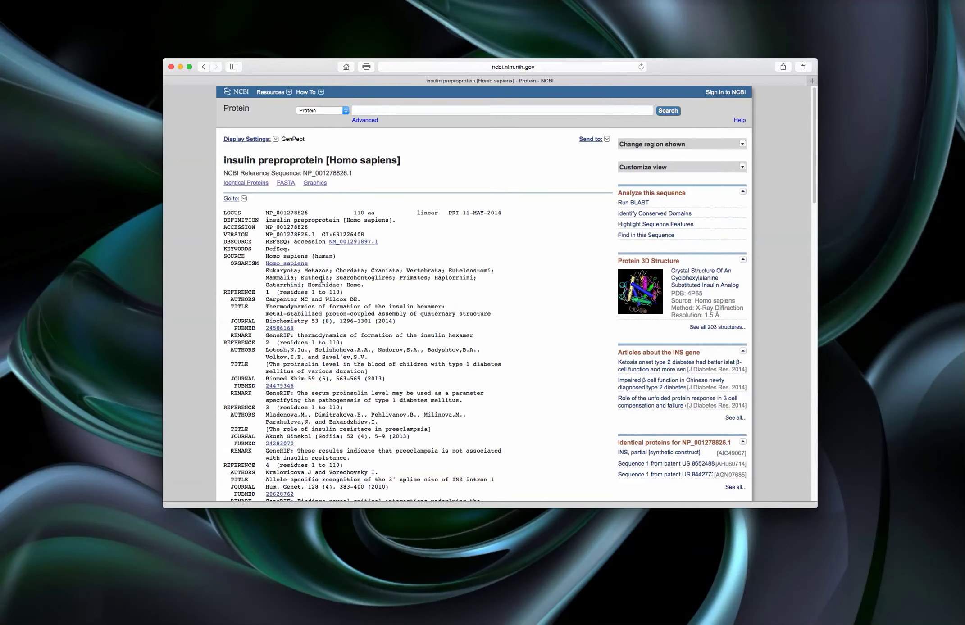
click(638, 203)
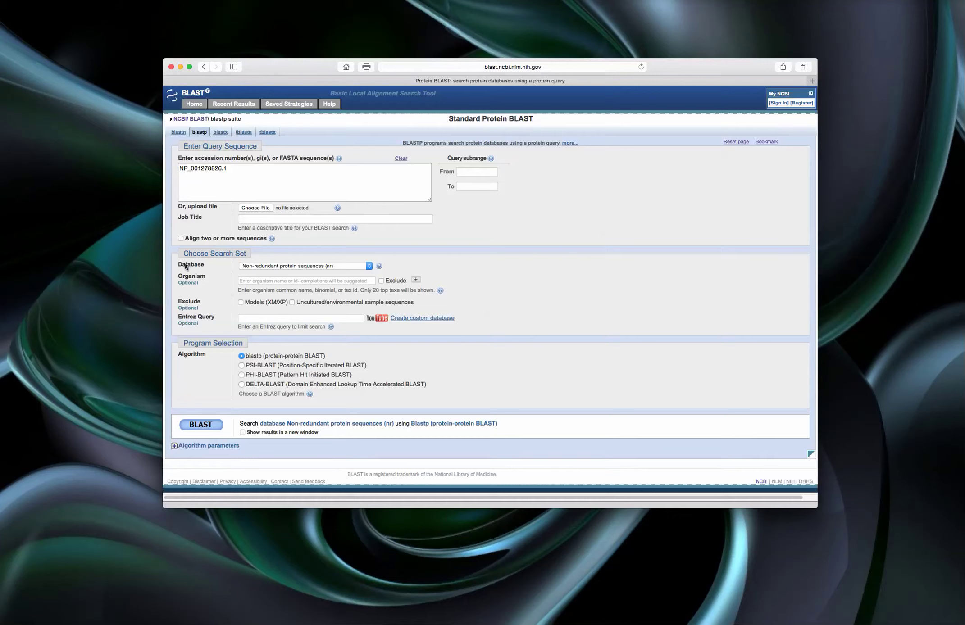
click(369, 266)
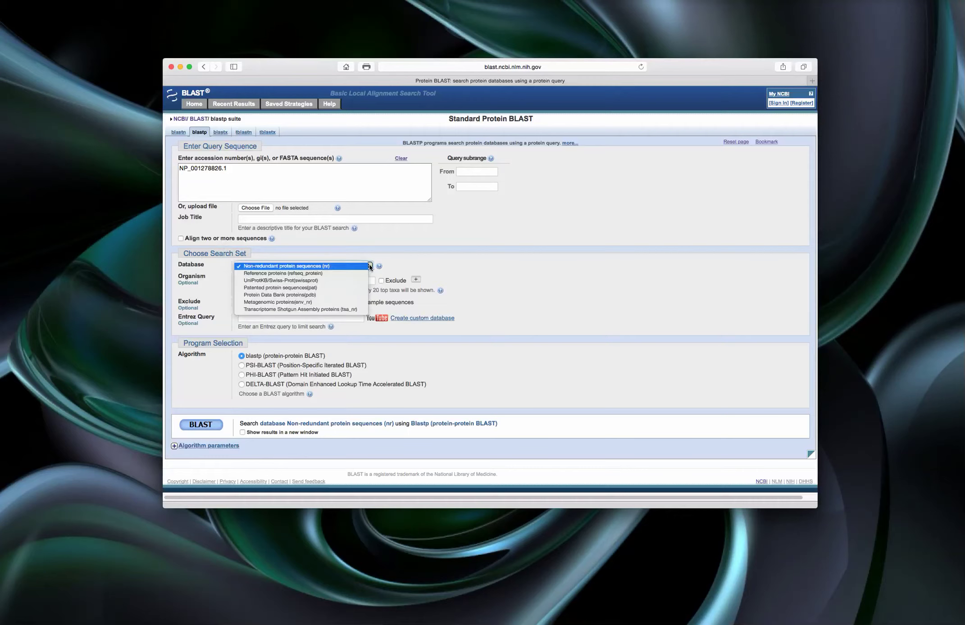
click(248, 273)
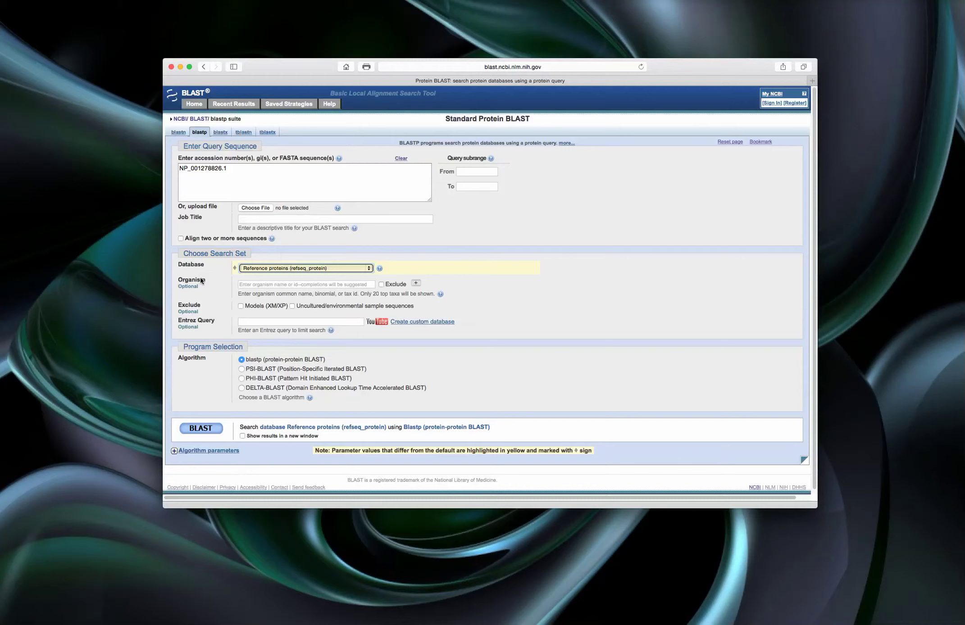
Limit the BLAST search to the organisms chimpanzee (taxid:9598) and dog (taxid:9615)
click(296, 285)
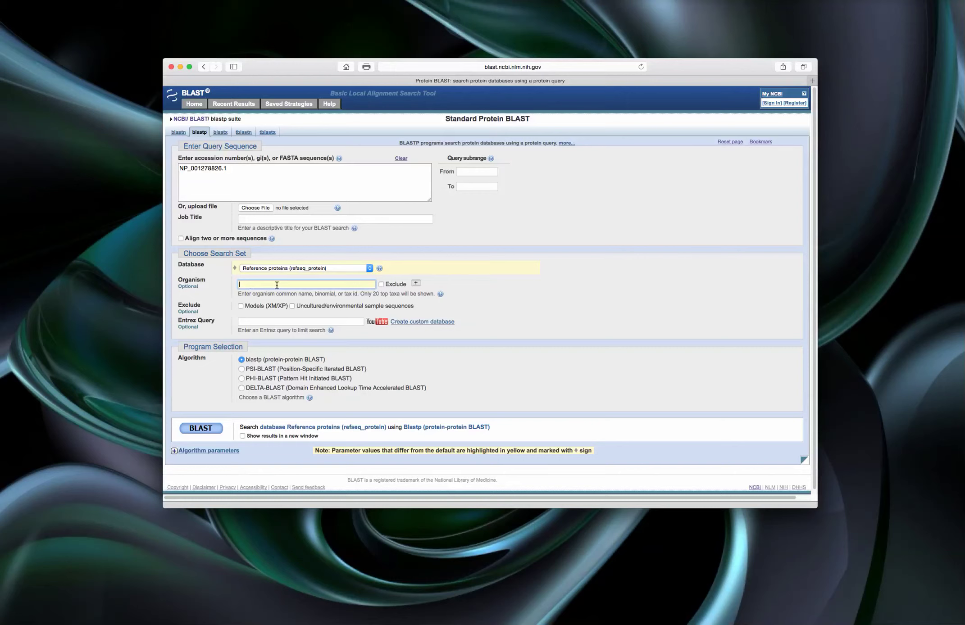
text(chimpanzee (taxid:9598)
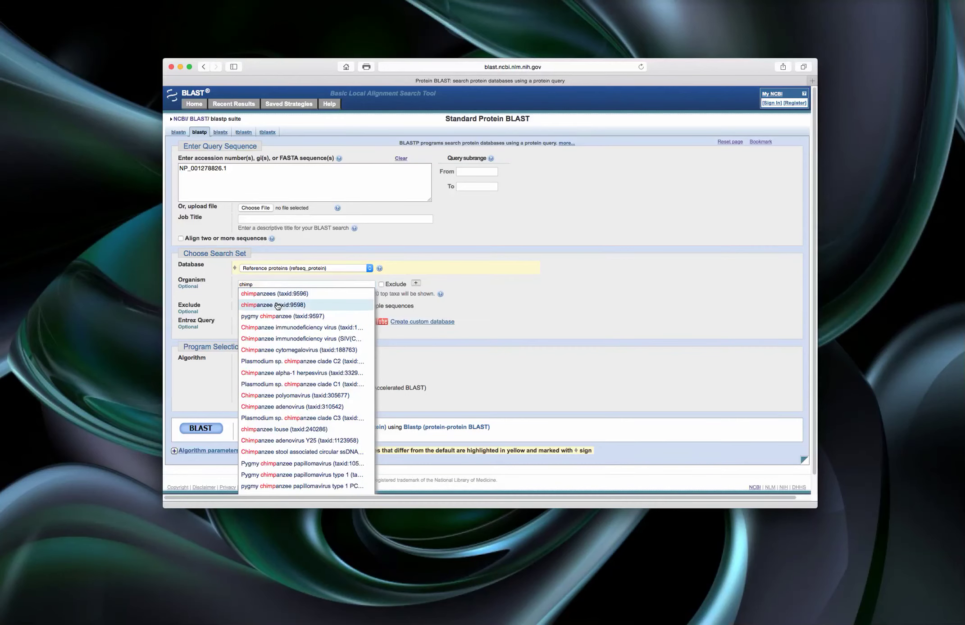
click(317, 302)
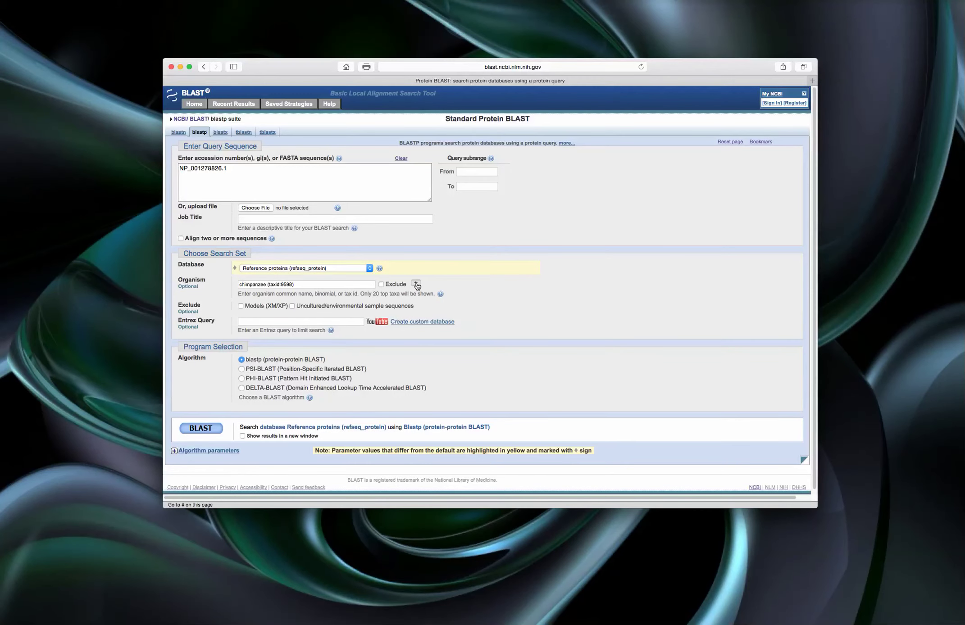
click(416, 284)
click(263, 294)
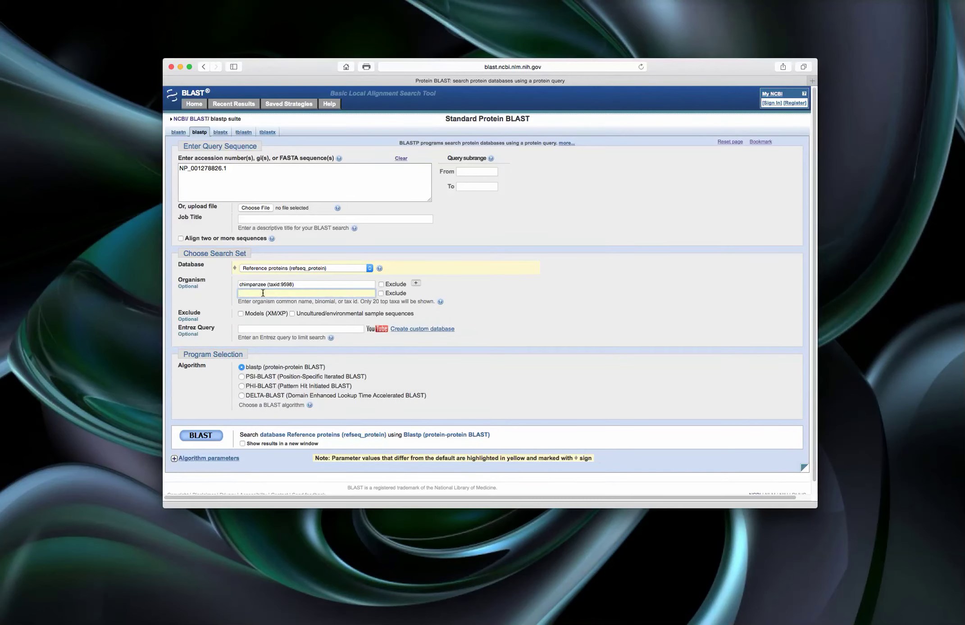
text(dog)
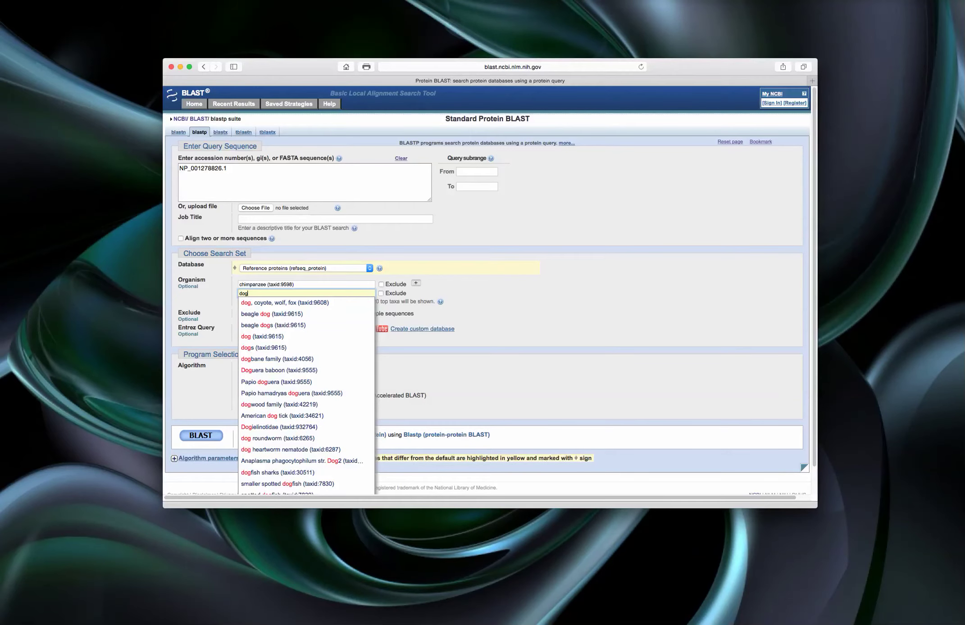
click(250, 336)
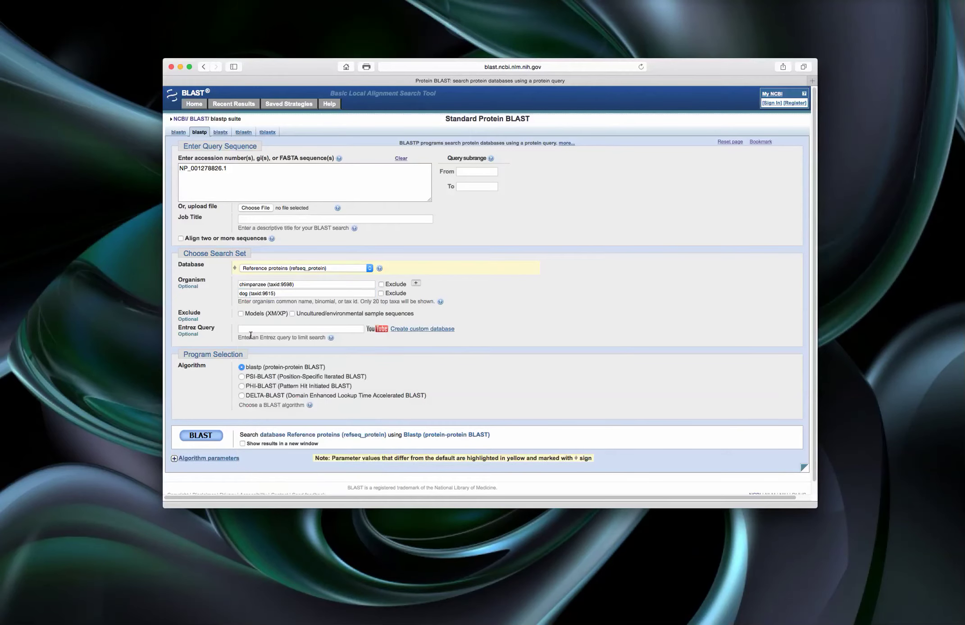
Add Mus musculus (taxid:10090) and Felis catus (taxid:9685) to the organisms of the BLAST search
click(415, 283)
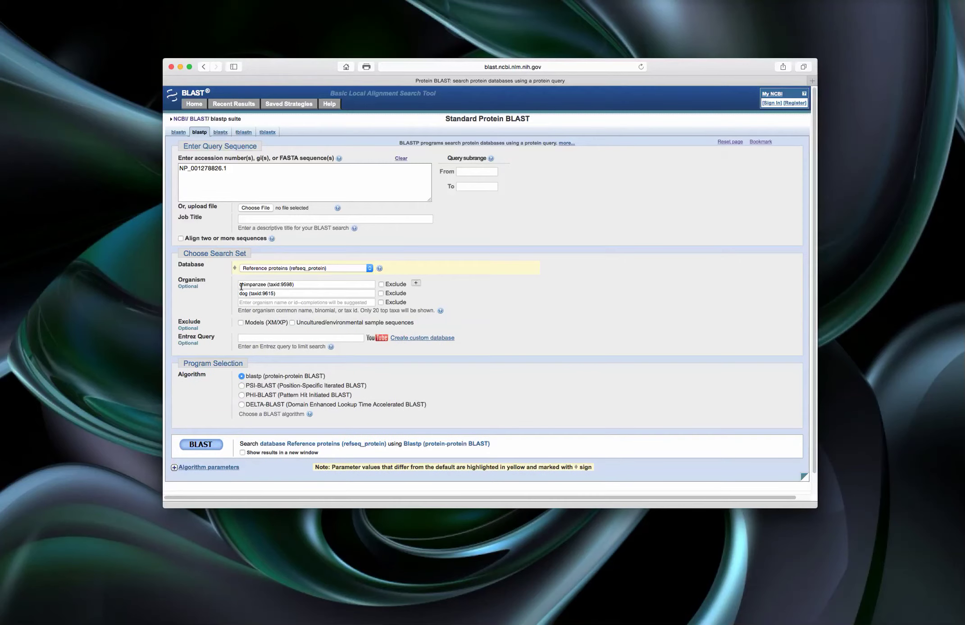
click(250, 301)
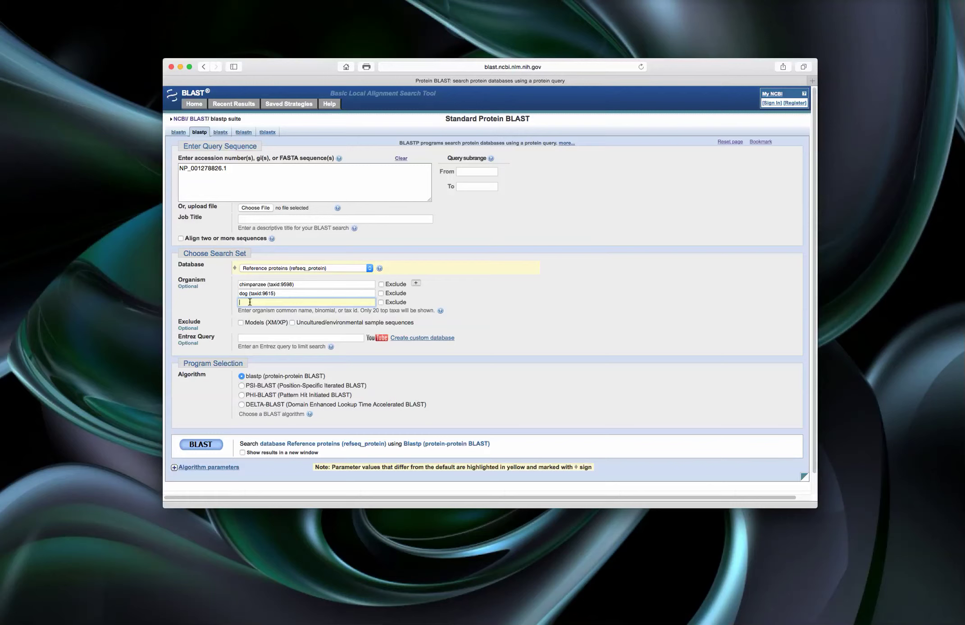
text(mus mus)
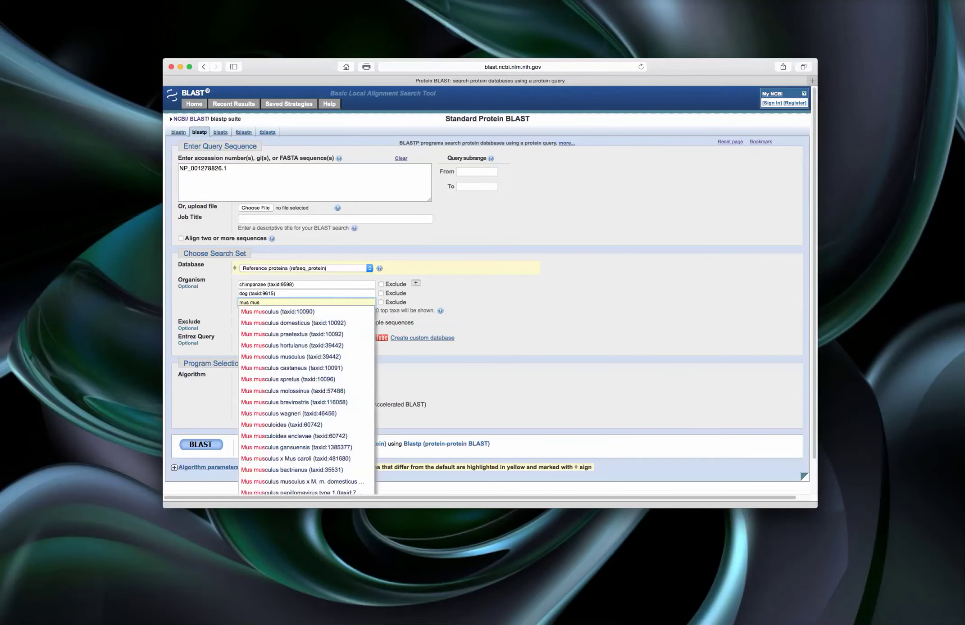
click(256, 314)
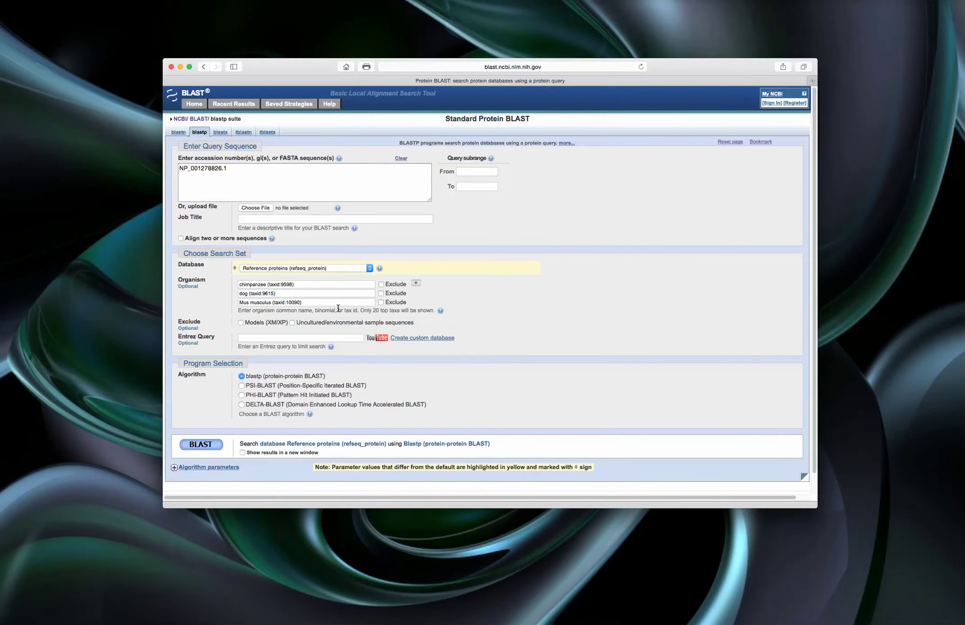
click(415, 283)
click(270, 312)
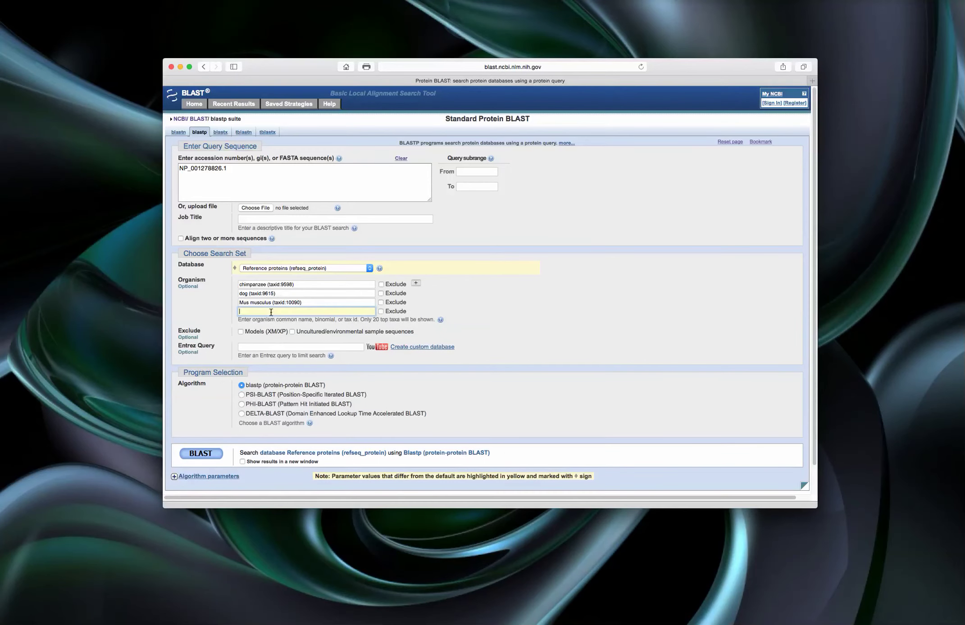
text(felis)
click(286, 334)
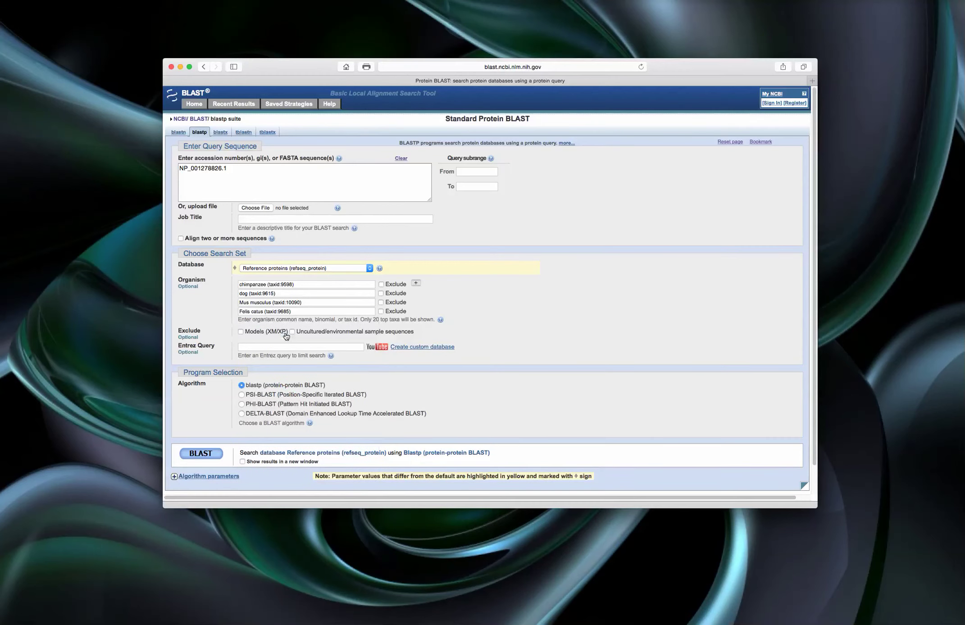
Add a fifth, empty organism entry to the search set
click(415, 285)
click(262, 320)
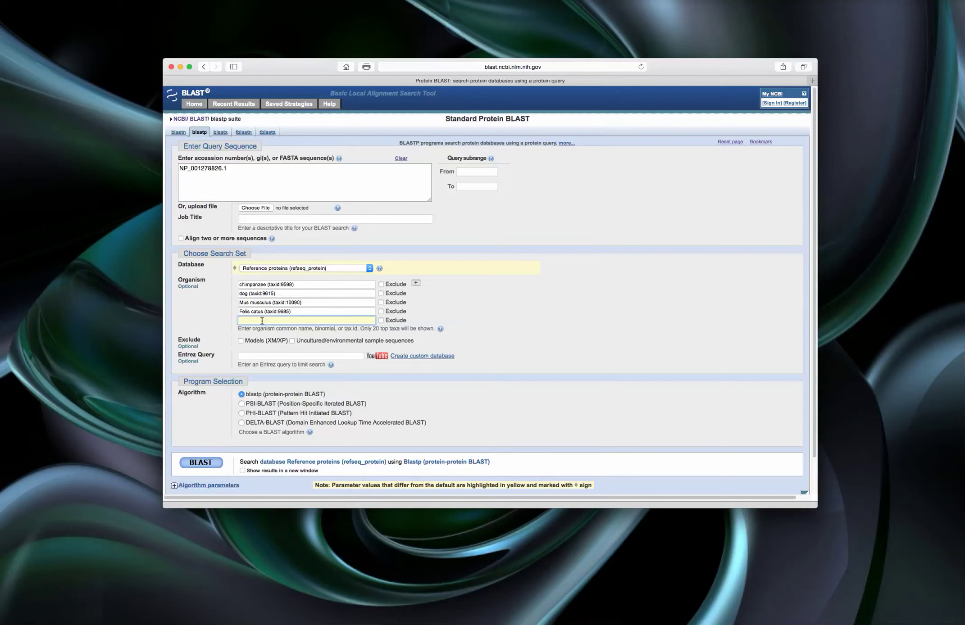
Try to find "gallus" among the suggestions for the fifth organism, and clear the entry again
text(galus)
key(BackSpace)
key(BackSpace)
text(lus)
key(BackSpace)
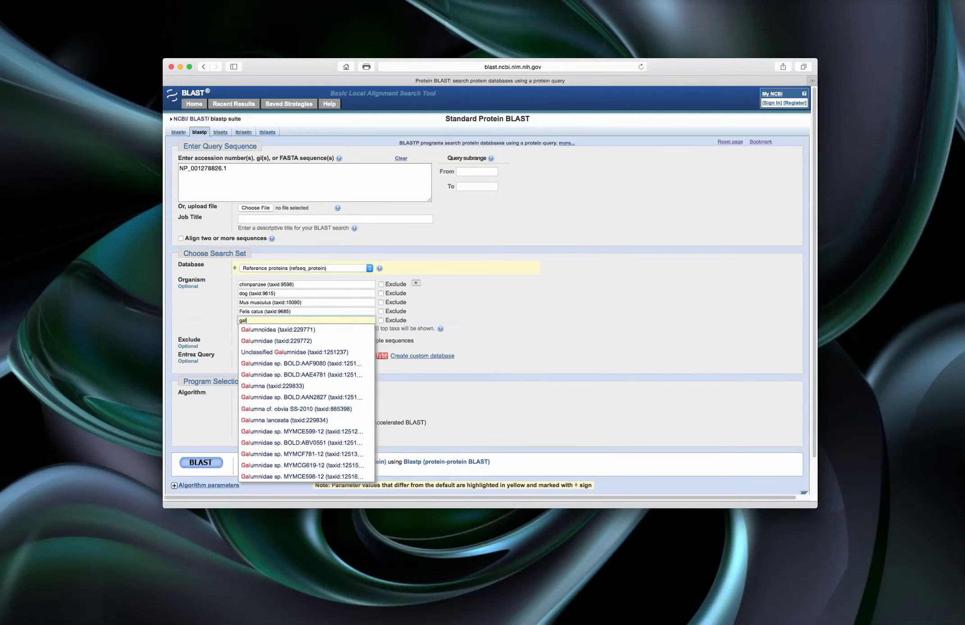
text(lus)
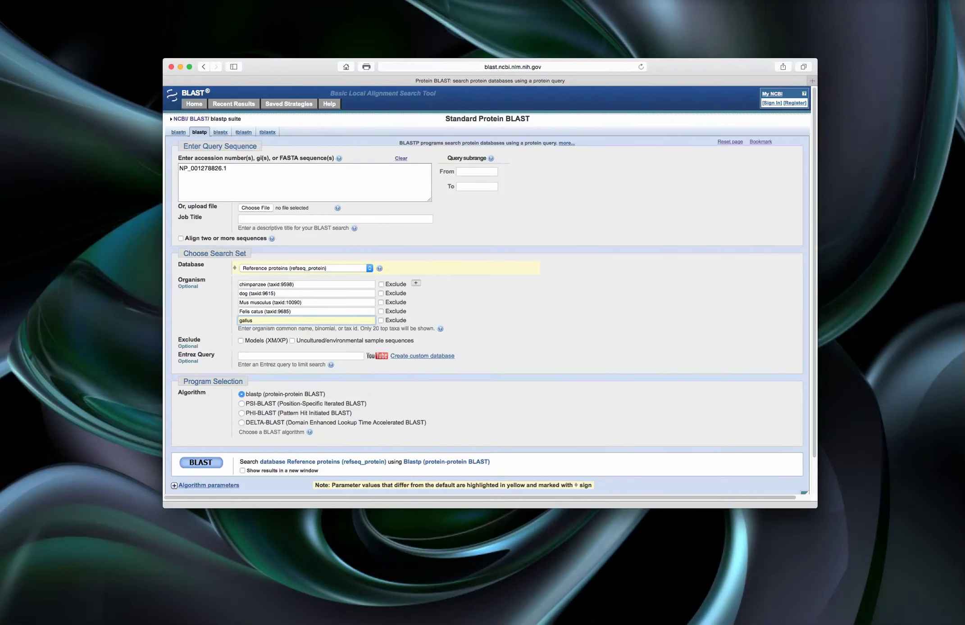
key(BackSpace)
key(BackSpace)
key(BackSpace)
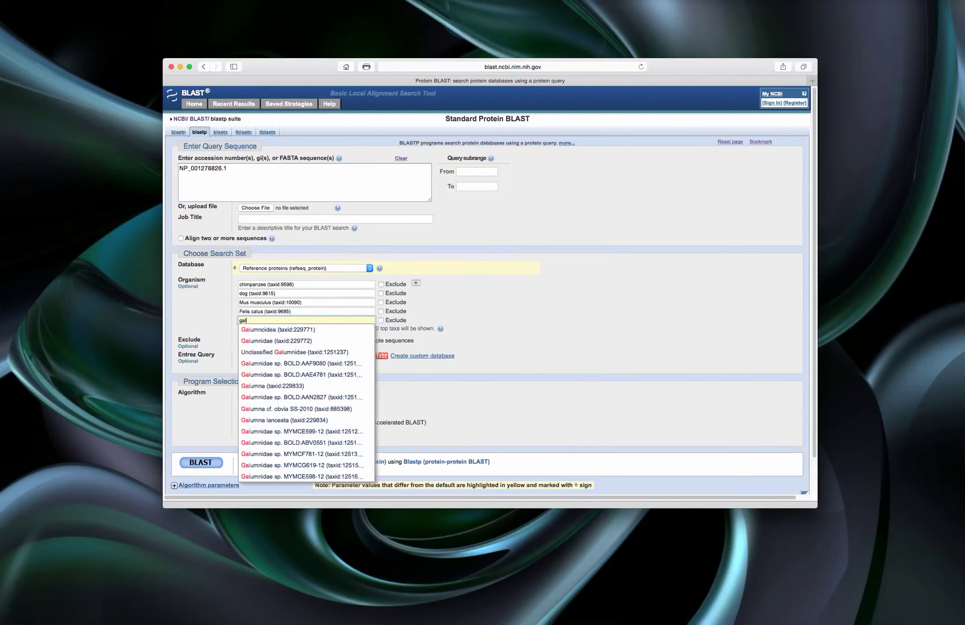
key(BackSpace)
key(BackSpace)
key(BackSpace)
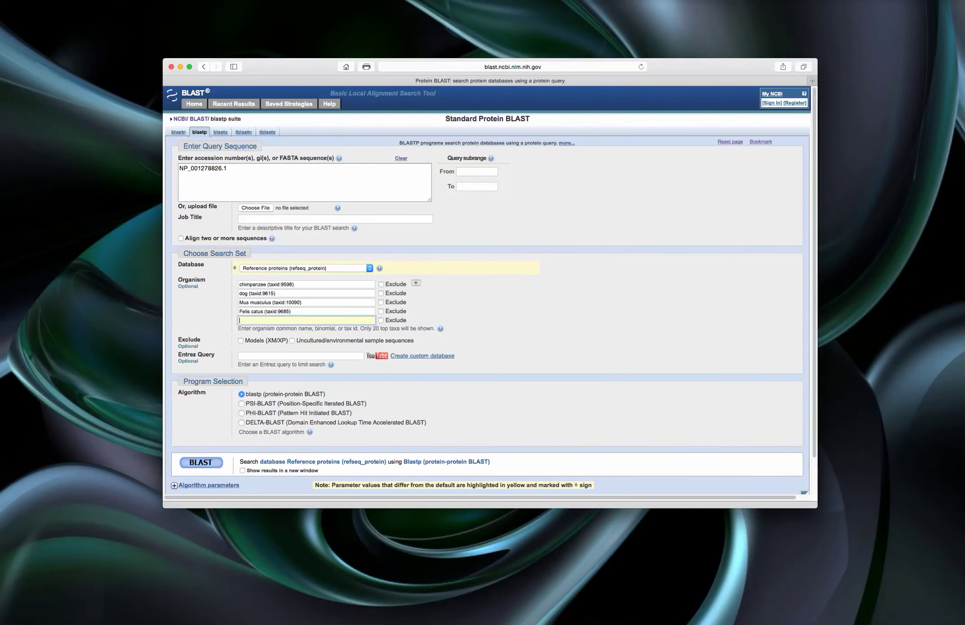
Add chicken (taxid:9031) and Anolis carolinensis (taxid:28377) to the organisms of the BLAST search
text(chick)
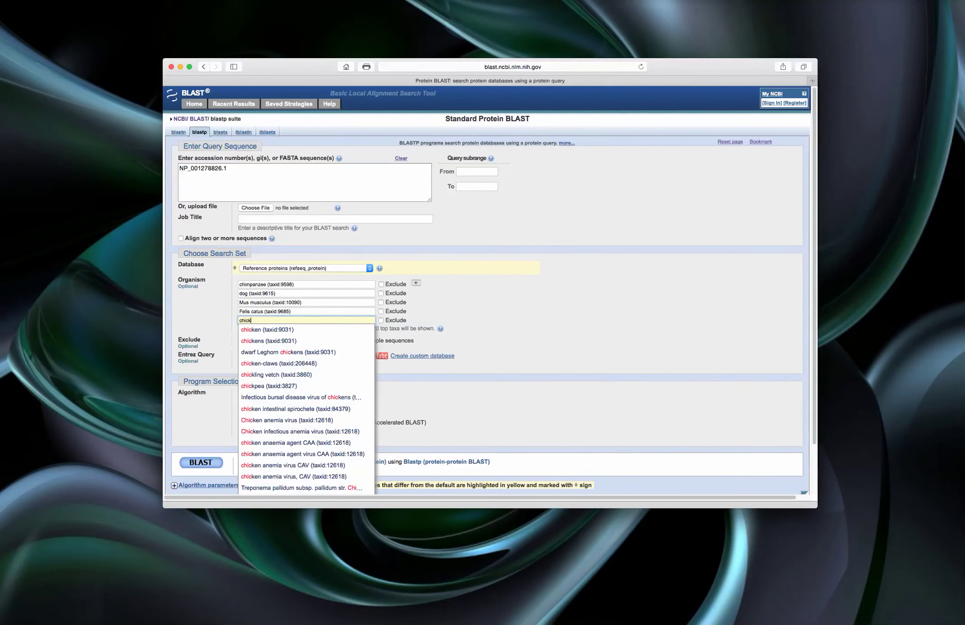
click(259, 331)
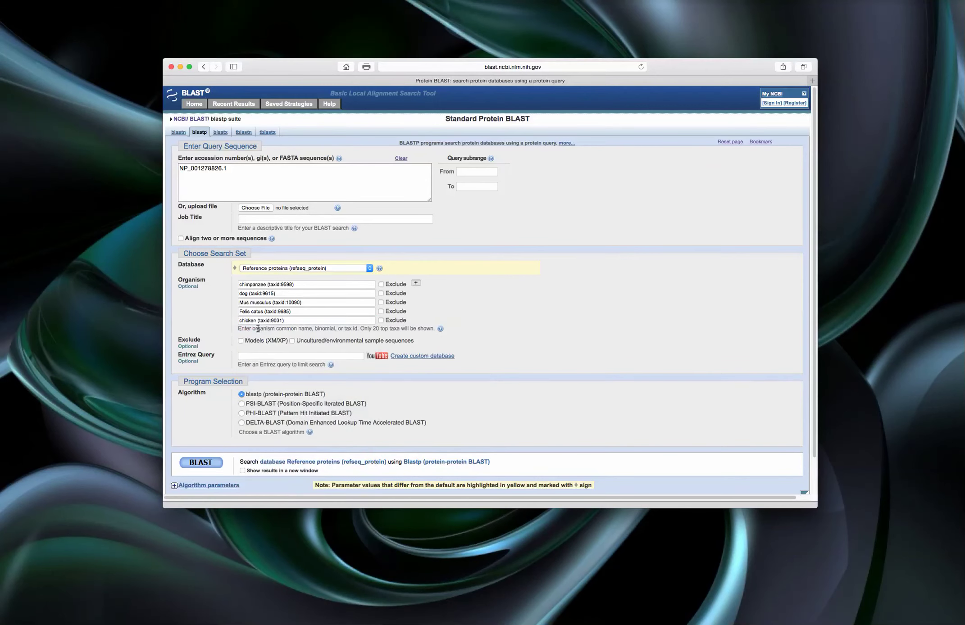
click(417, 285)
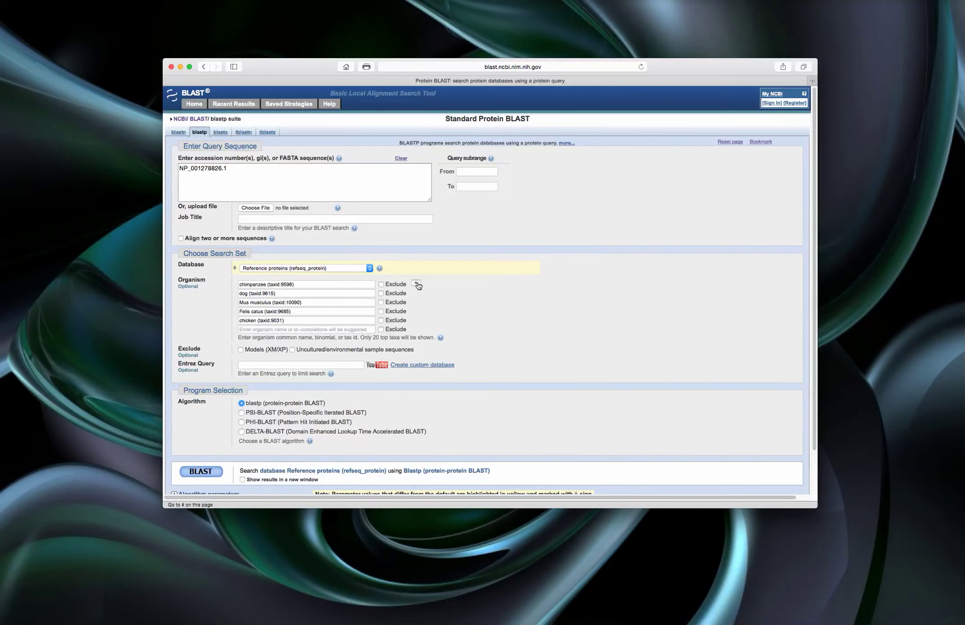
click(256, 327)
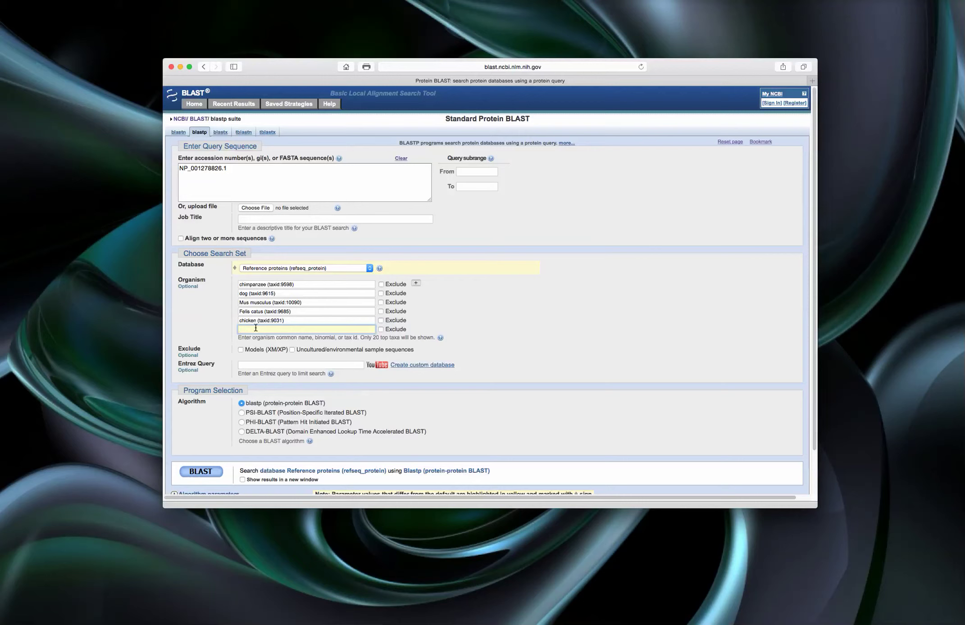
text(anolis)
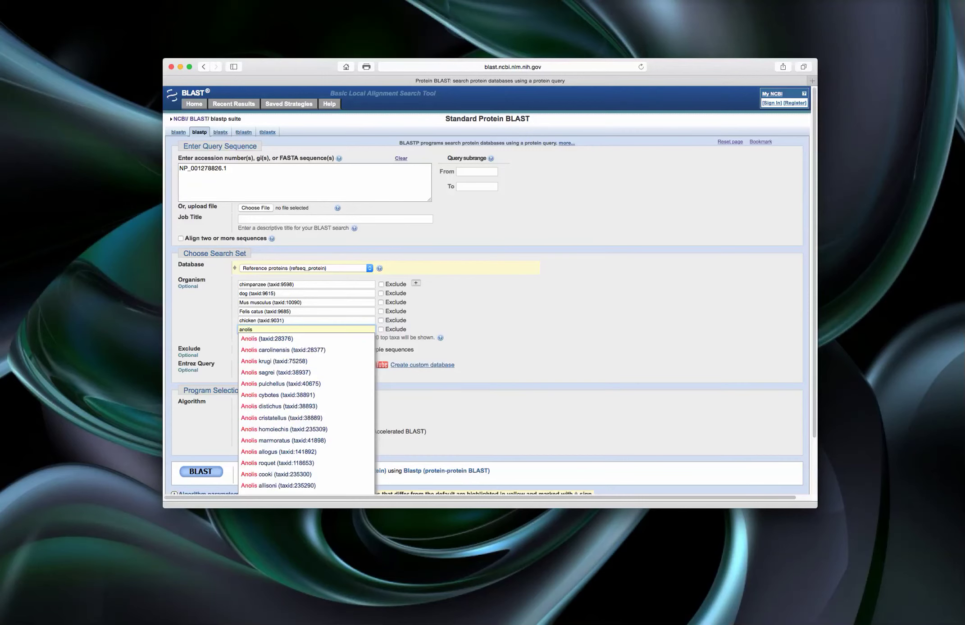
click(271, 354)
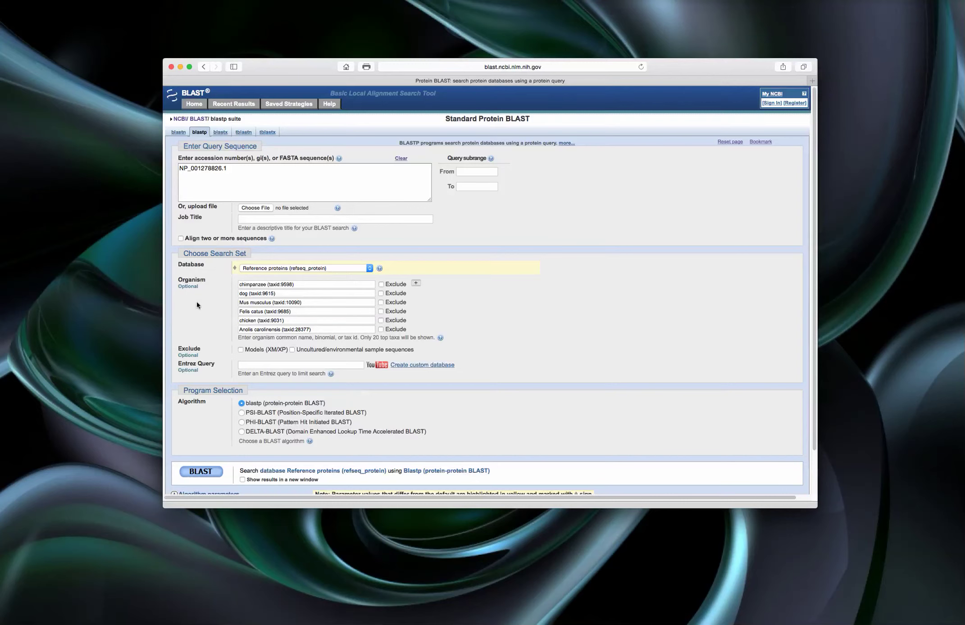
Expand the algorithm parameters and set the maximum number of target sequences to 50
scroll(197, 305, down, 1)
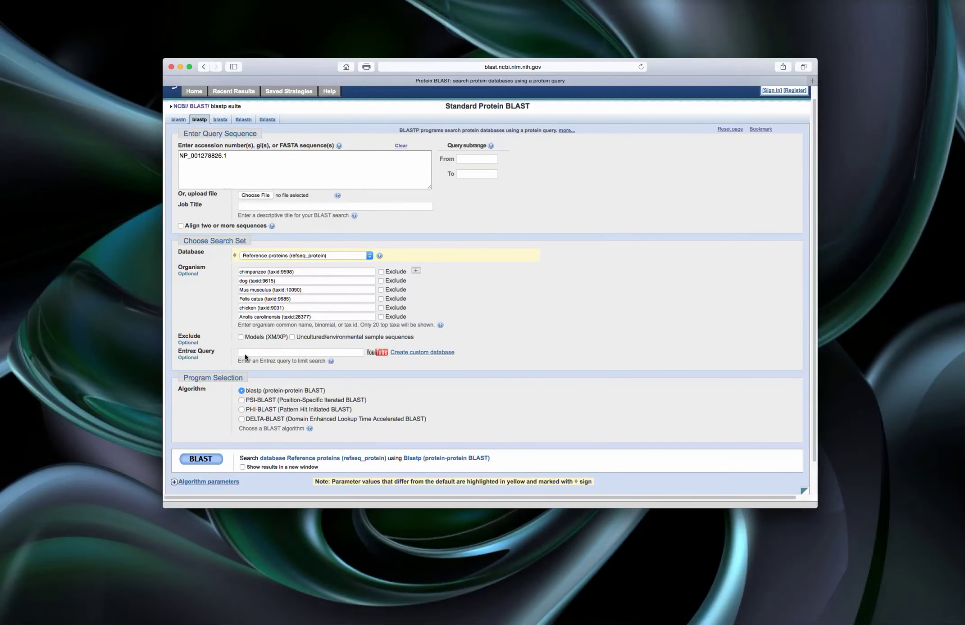
scroll(241, 346, down, 2)
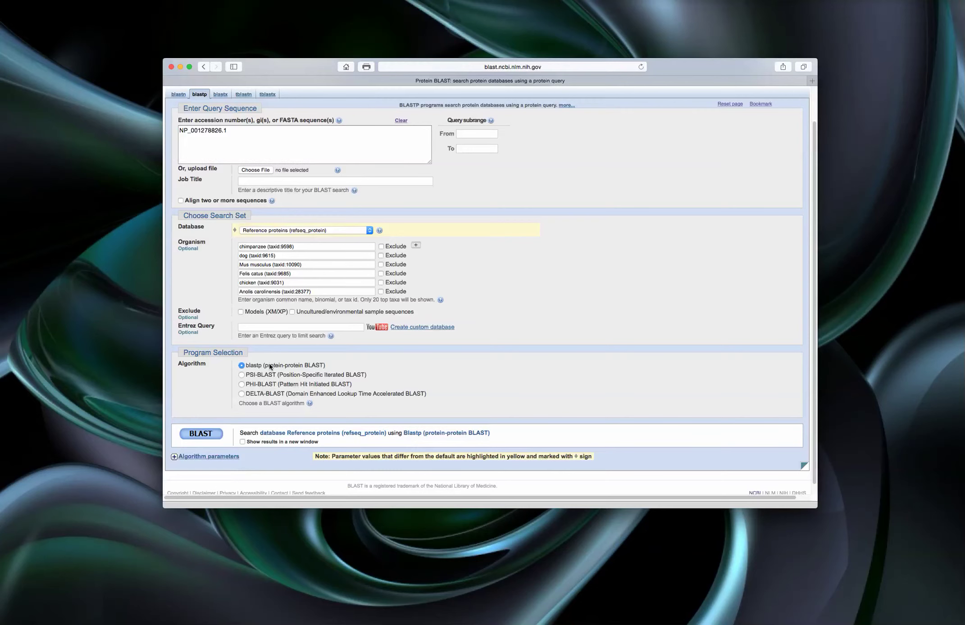
scroll(243, 377, down, 1)
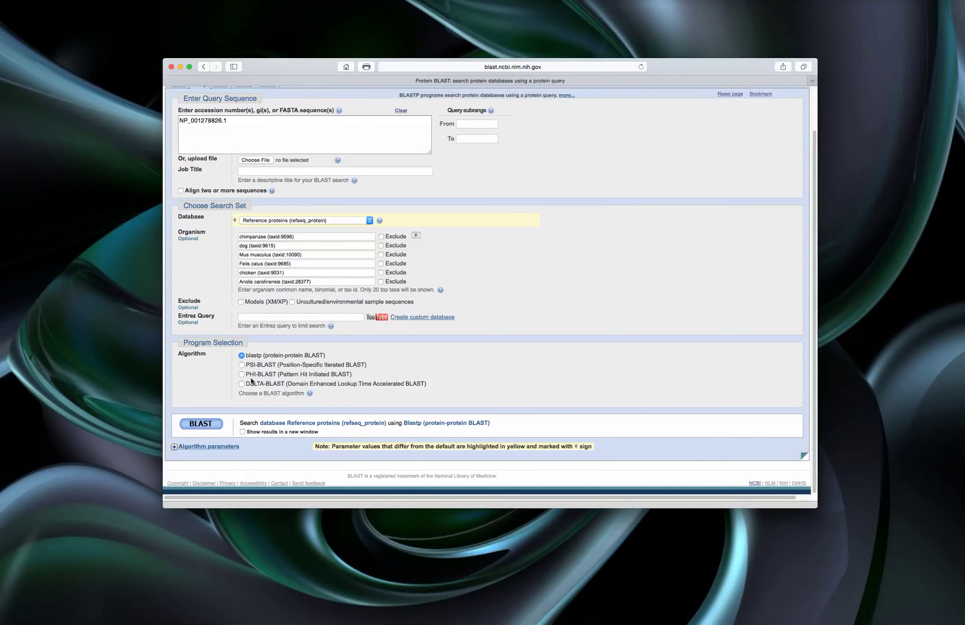
click(174, 448)
scroll(273, 415, down, 4)
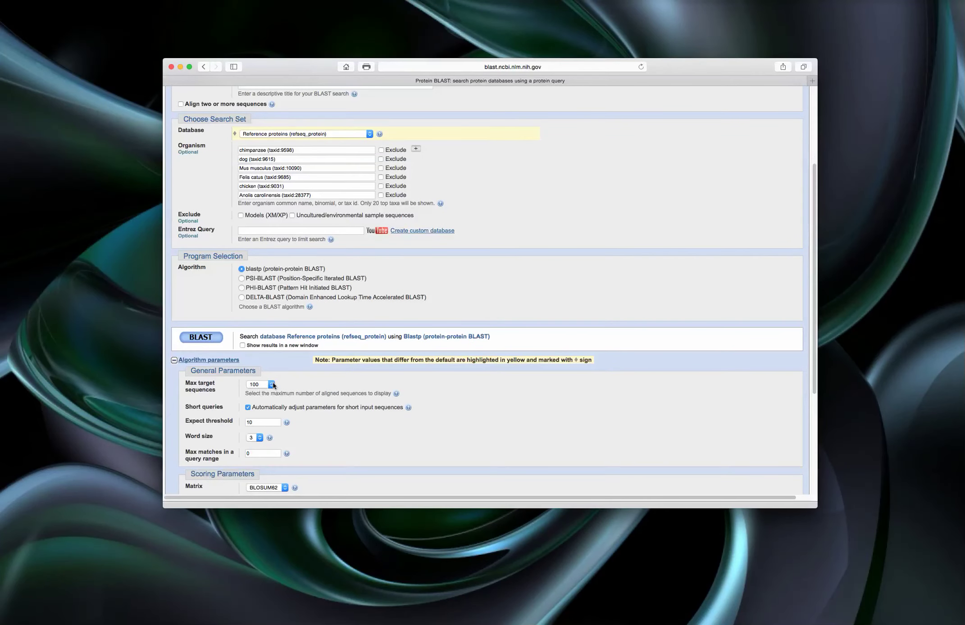
click(269, 384)
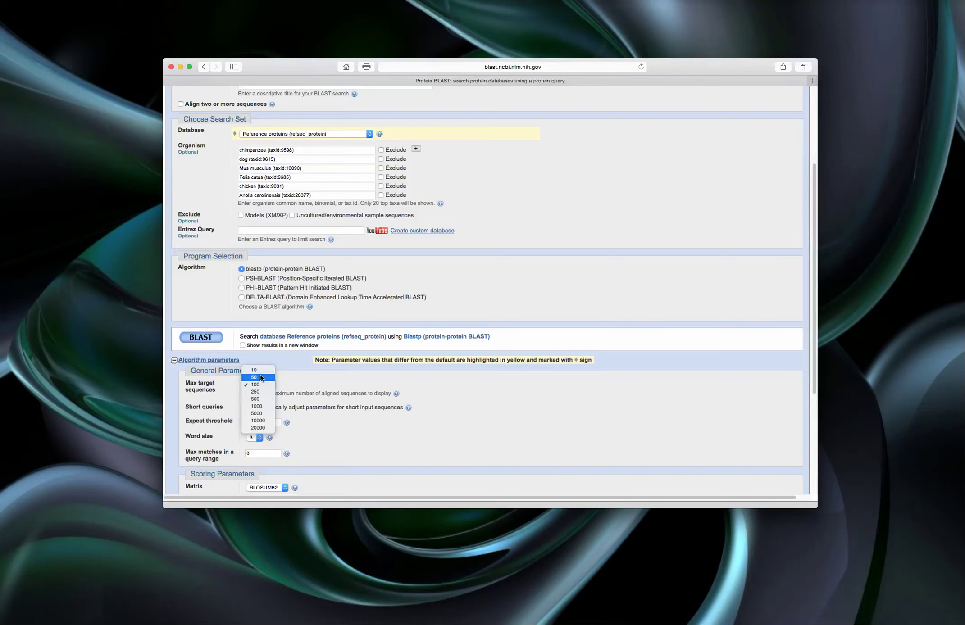
click(261, 378)
Review the search settings and run the BLASTP search against the reference proteins
scroll(295, 378, up, 4)
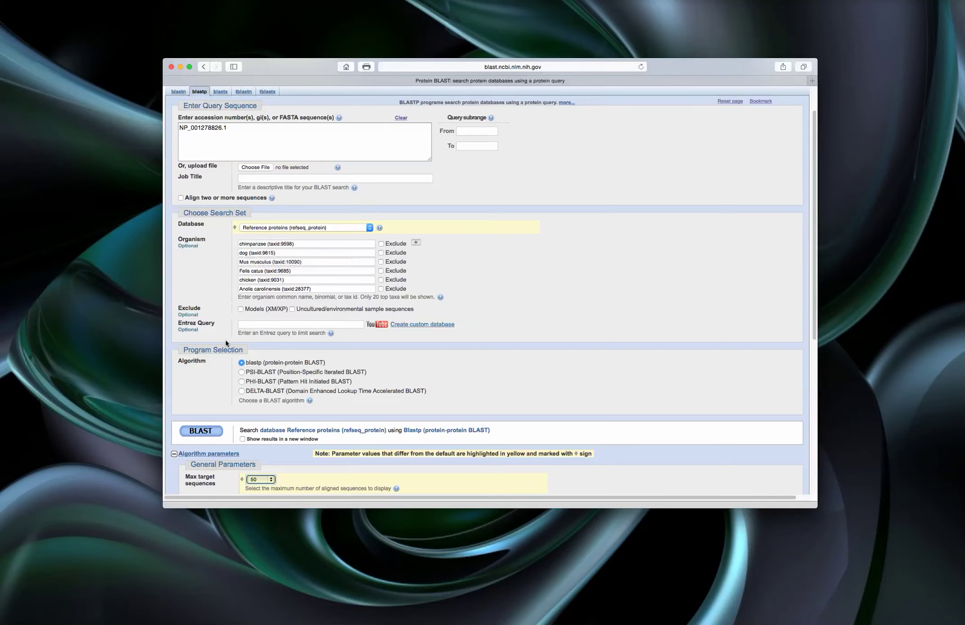
scroll(226, 342, down, 8)
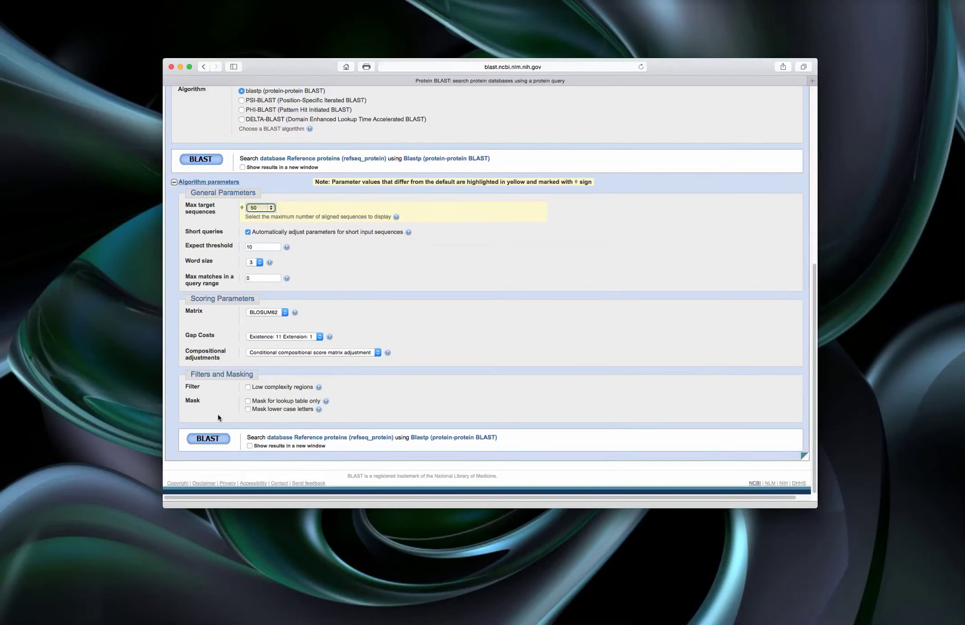
click(208, 440)
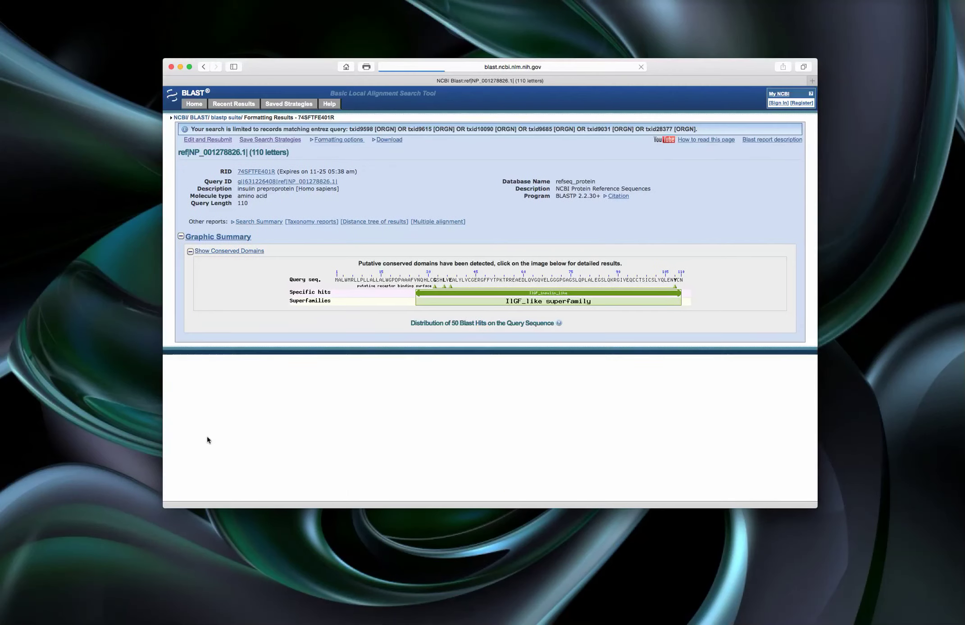
Examine the graphic summary of hits and the scores, E values and identities in the list of significant alignments
scroll(255, 323, down, 5)
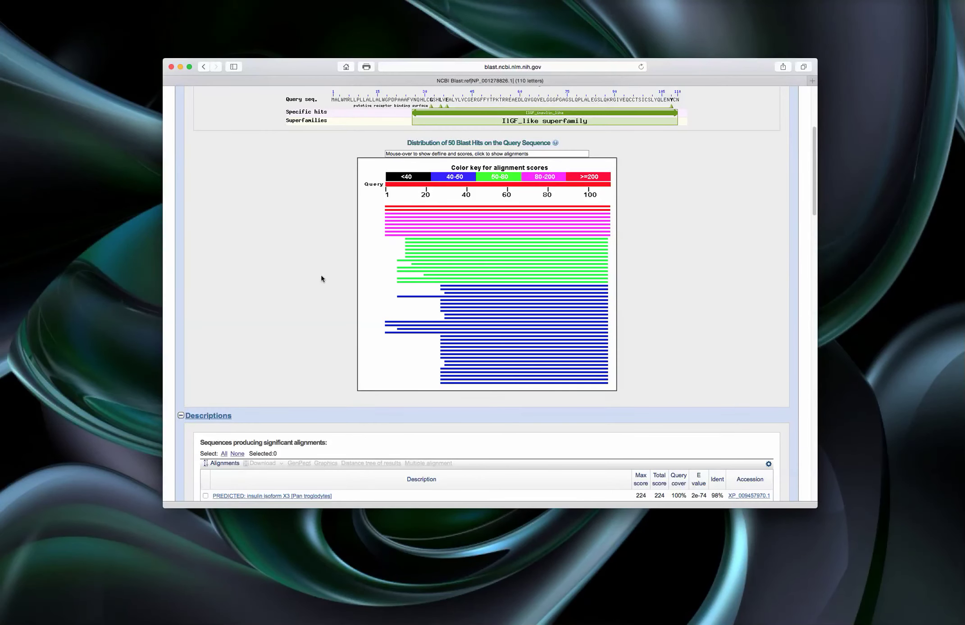
scroll(322, 276, down, 4)
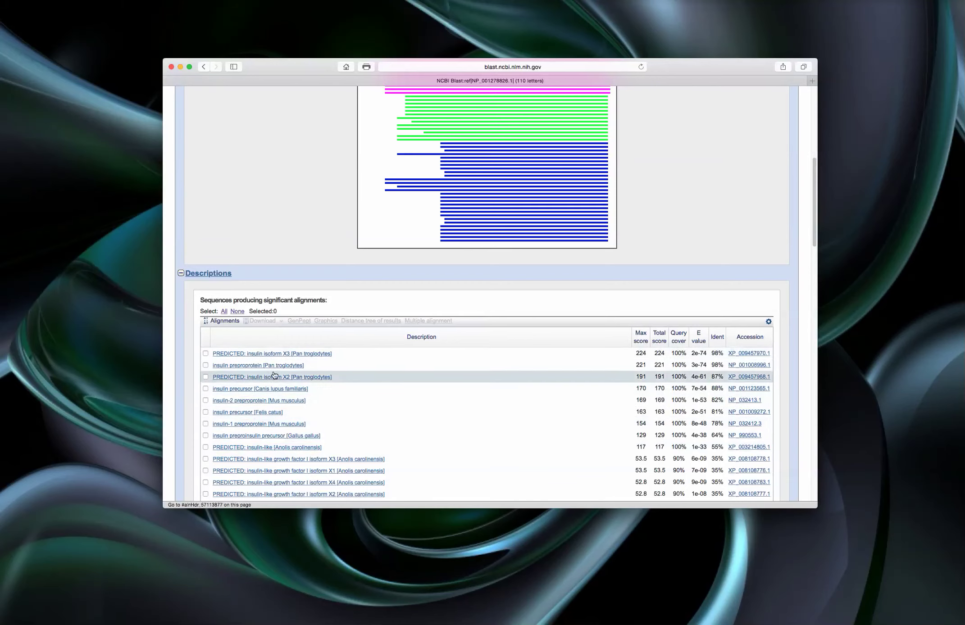
scroll(267, 403, down, 1)
scroll(267, 402, down, 1)
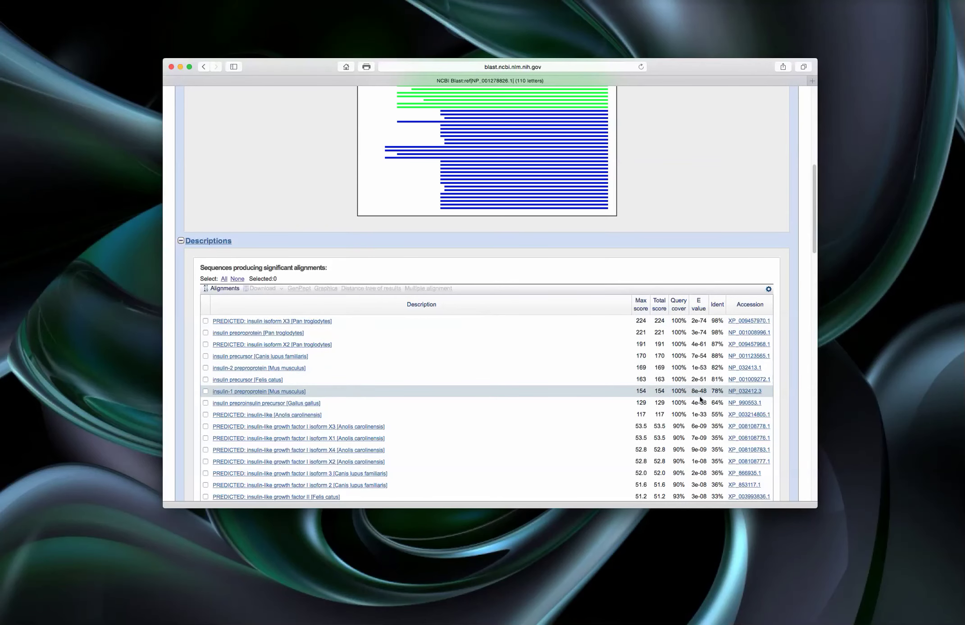
scroll(700, 400, down, 1)
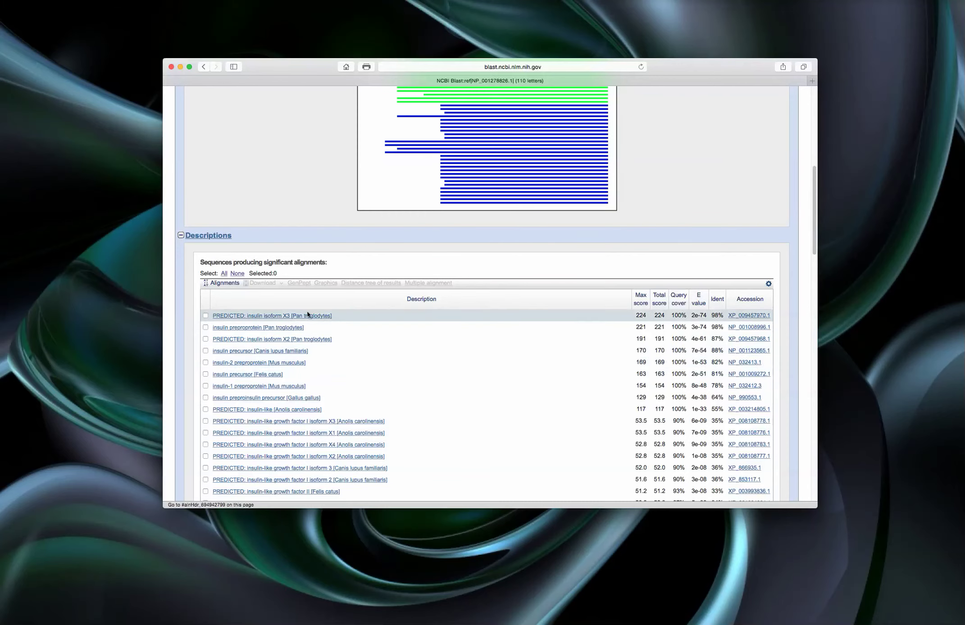
scroll(382, 384, down, 2)
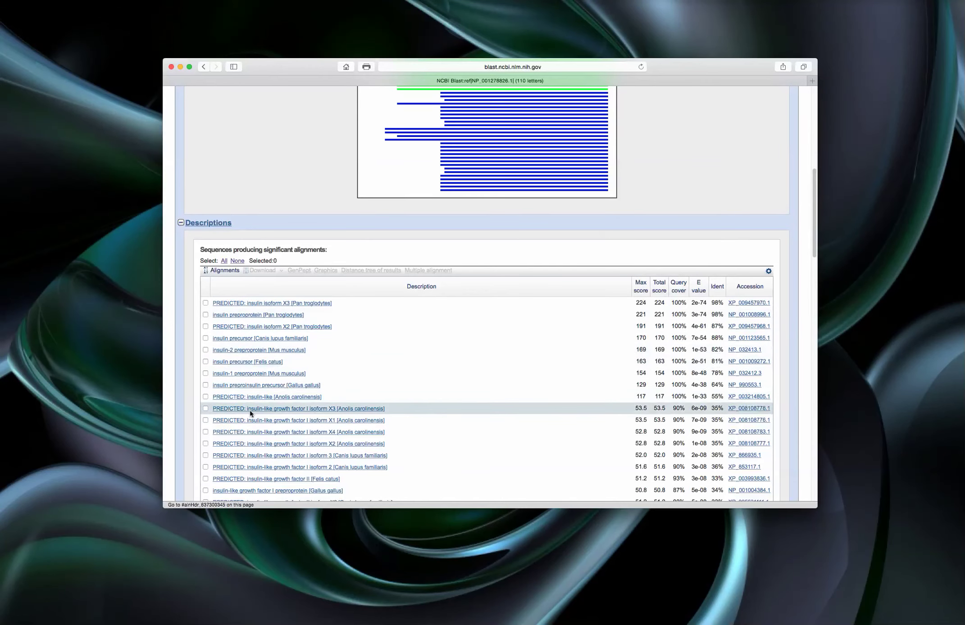
scroll(272, 388, up, 4)
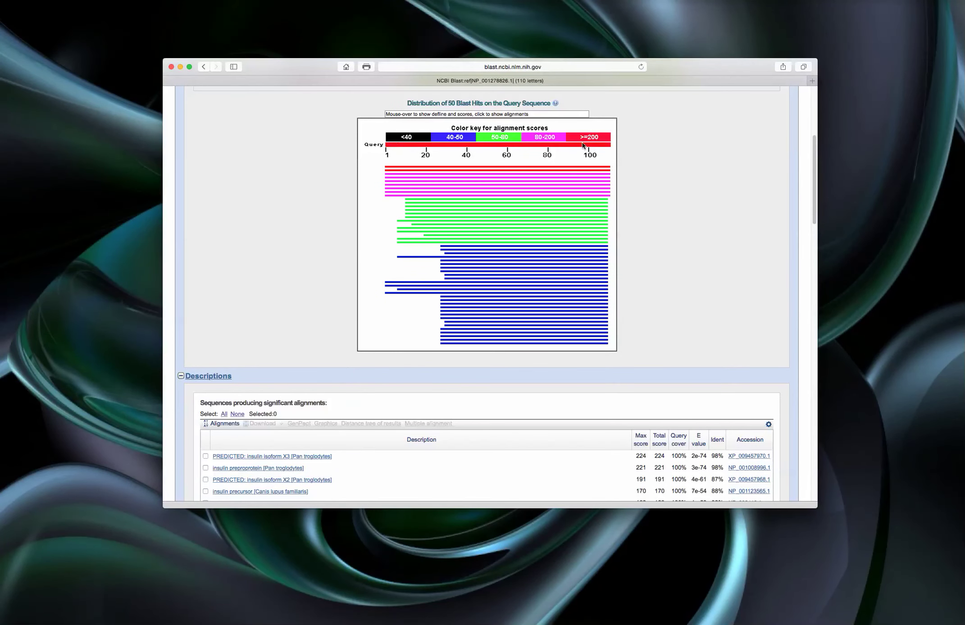
scroll(299, 432, down, 4)
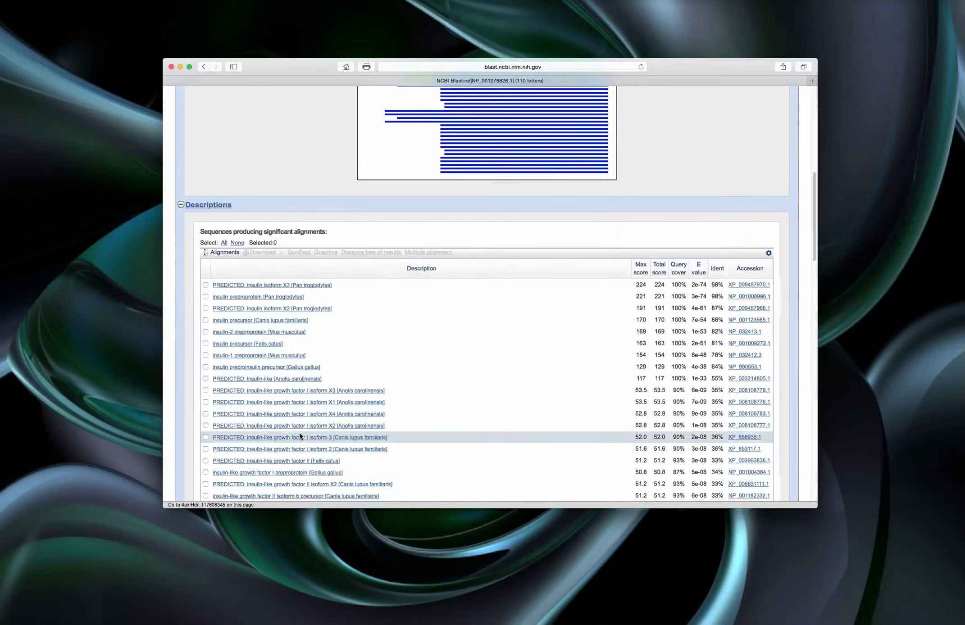
scroll(299, 433, down, 2)
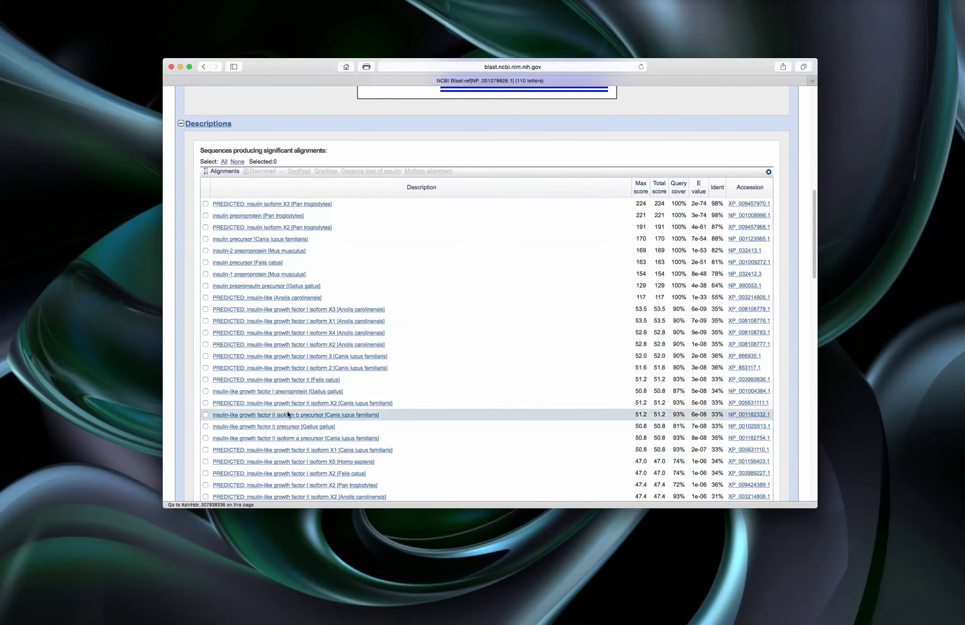
View the sequence alignment of the Pan troglodytes insulin preproprotein and its neighbours, and return to the list of hits
click(247, 216)
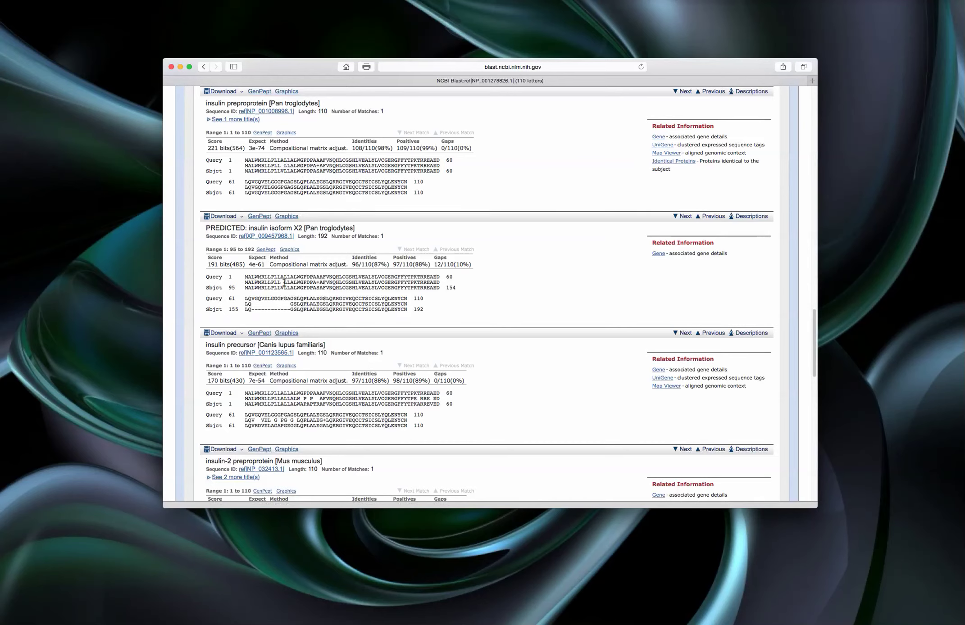
scroll(320, 427, down, 5)
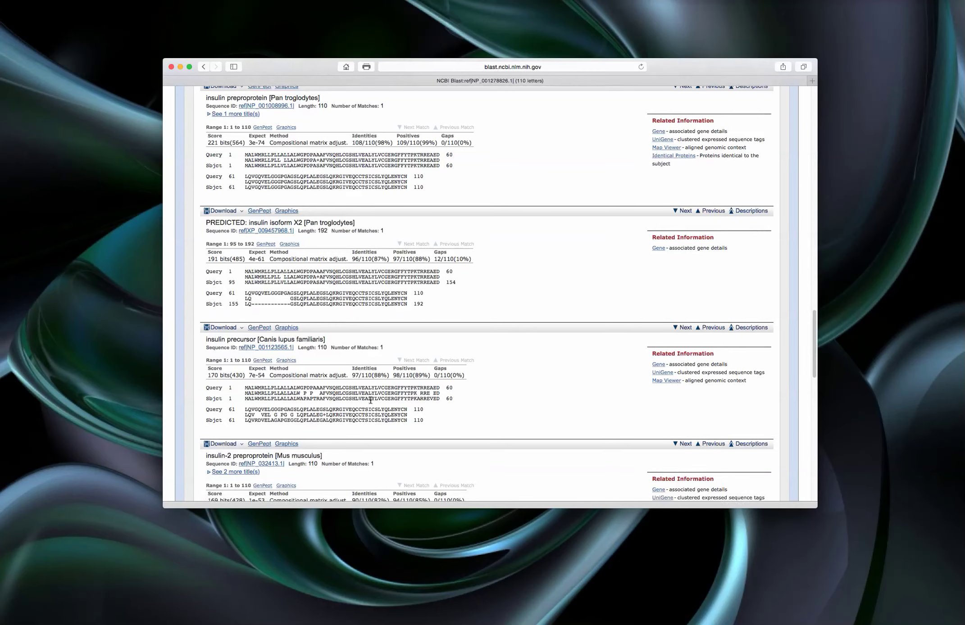
scroll(368, 411, up, 15)
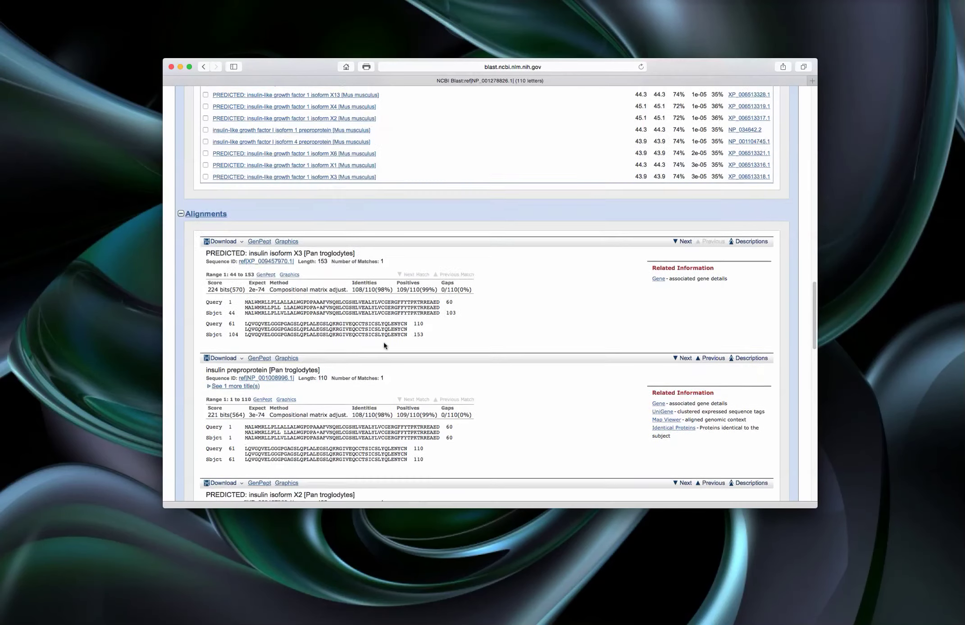
scroll(384, 346, up, 6)
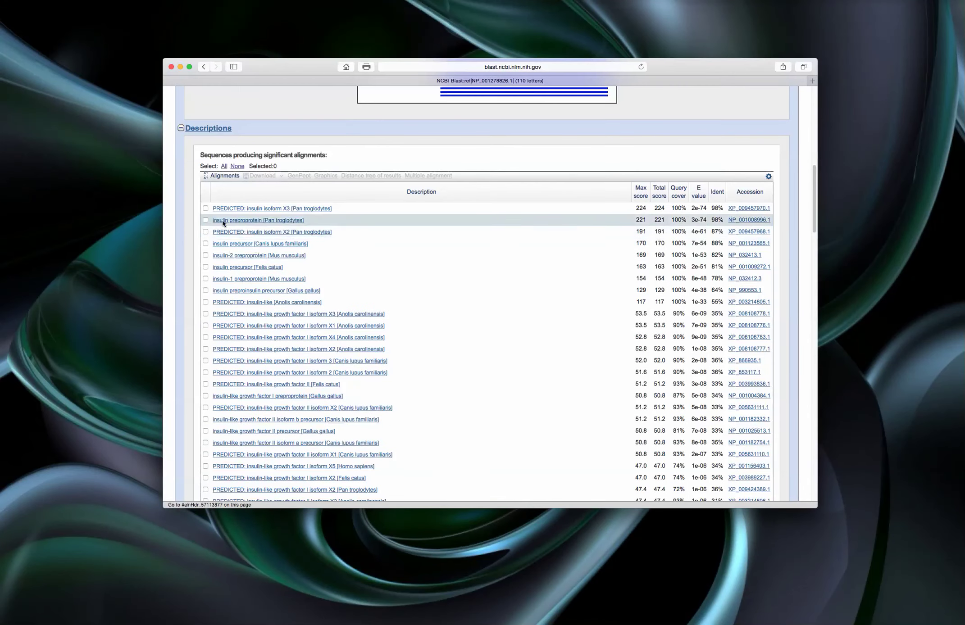
Select the Pan troglodytes preproprotein, Canis lupus familiaris, Mus musculus insulin-2, Felis catus, Gallus gallus and Anolis carolinensis insulin-like hits
click(205, 220)
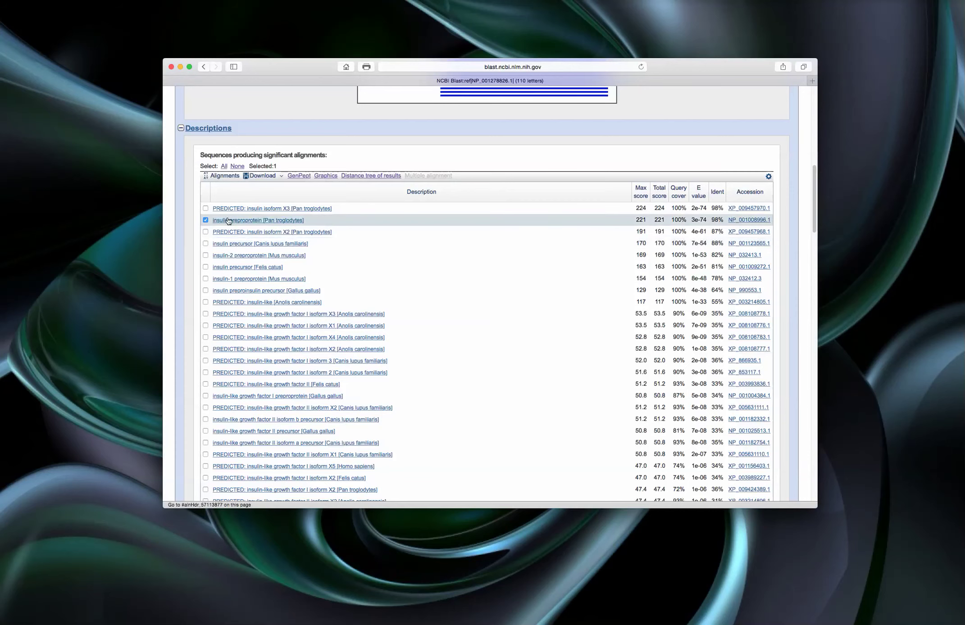
click(205, 244)
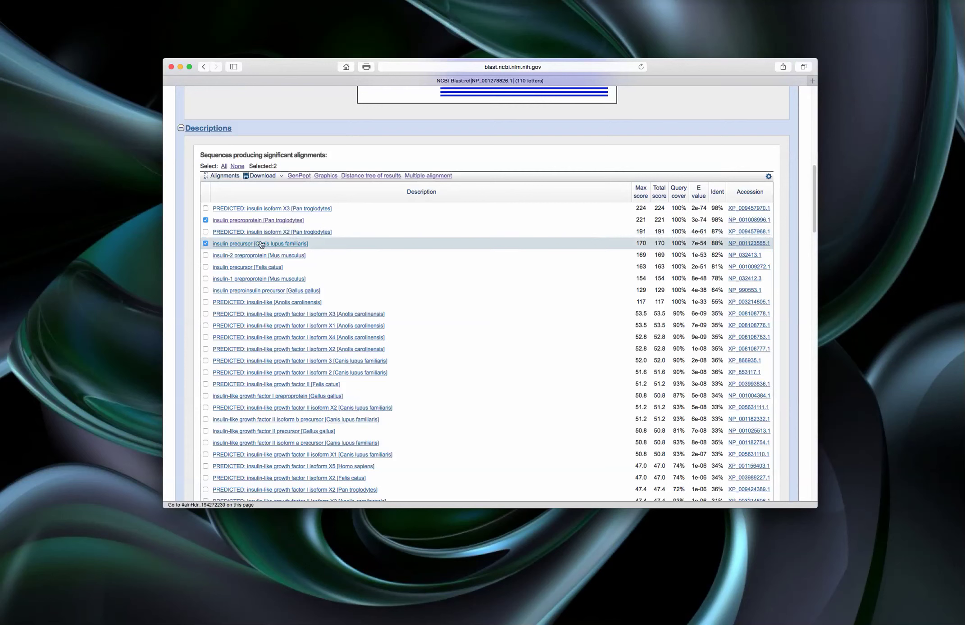
click(205, 254)
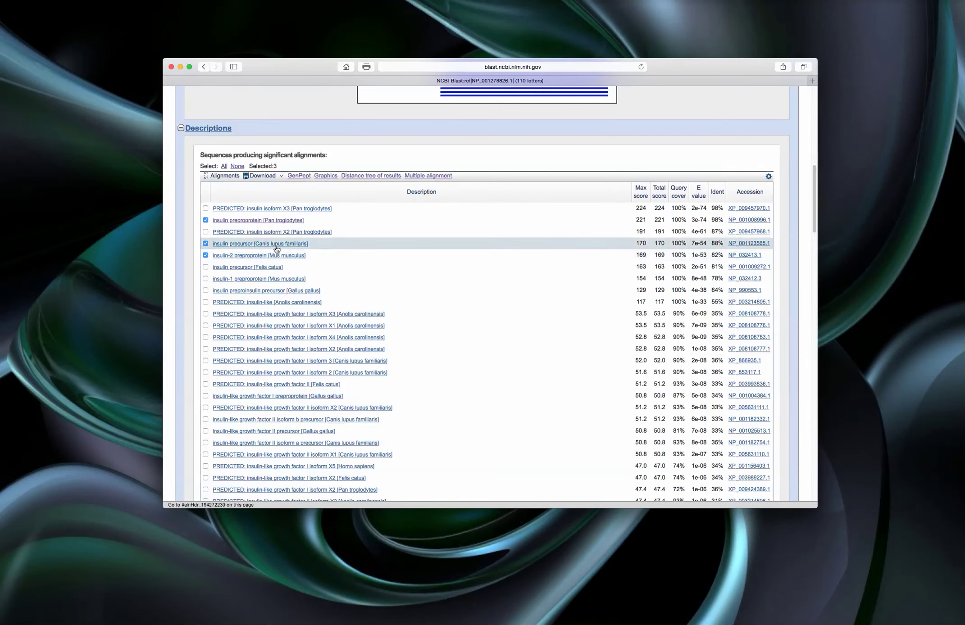
click(206, 267)
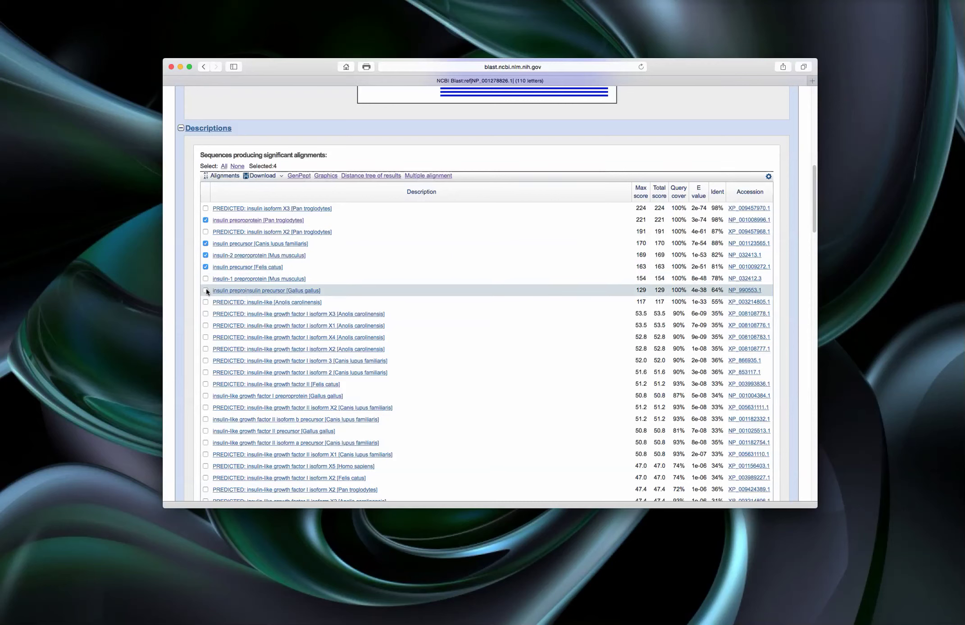
click(205, 289)
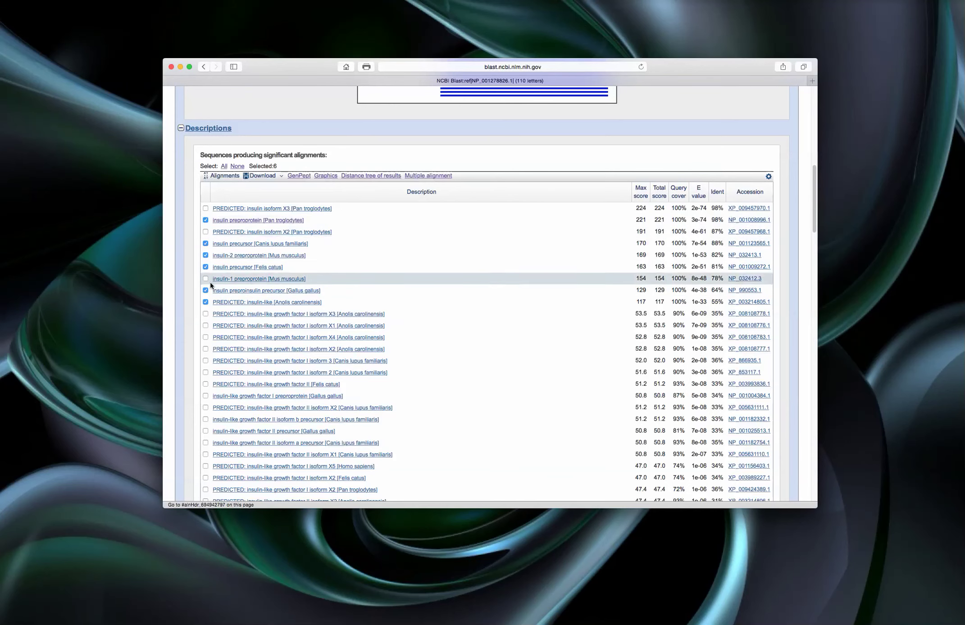
Download the selected hits in FASTA (complete sequence) format
scroll(236, 306, up, 2)
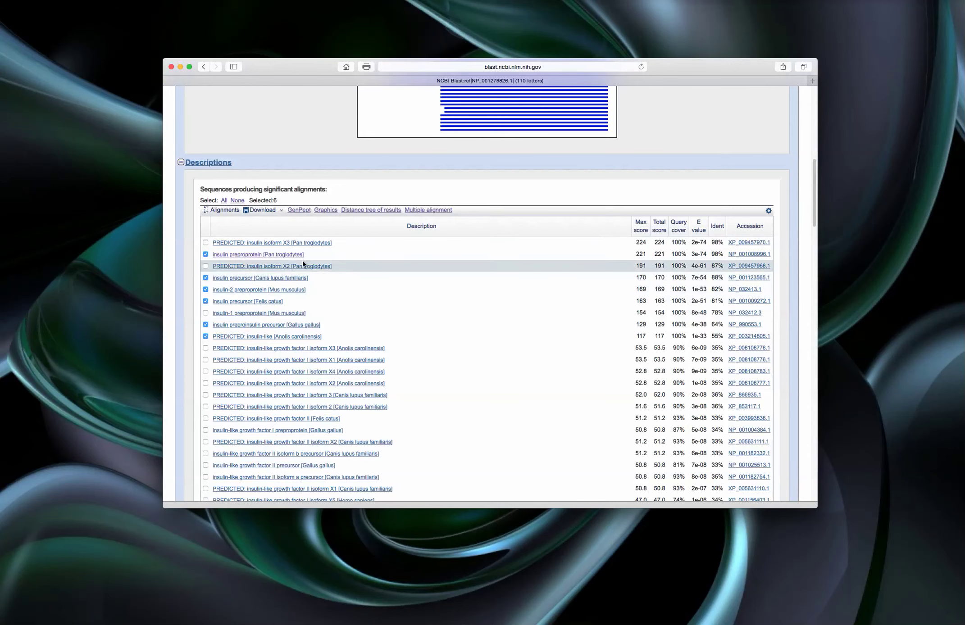
scroll(302, 264, up, 1)
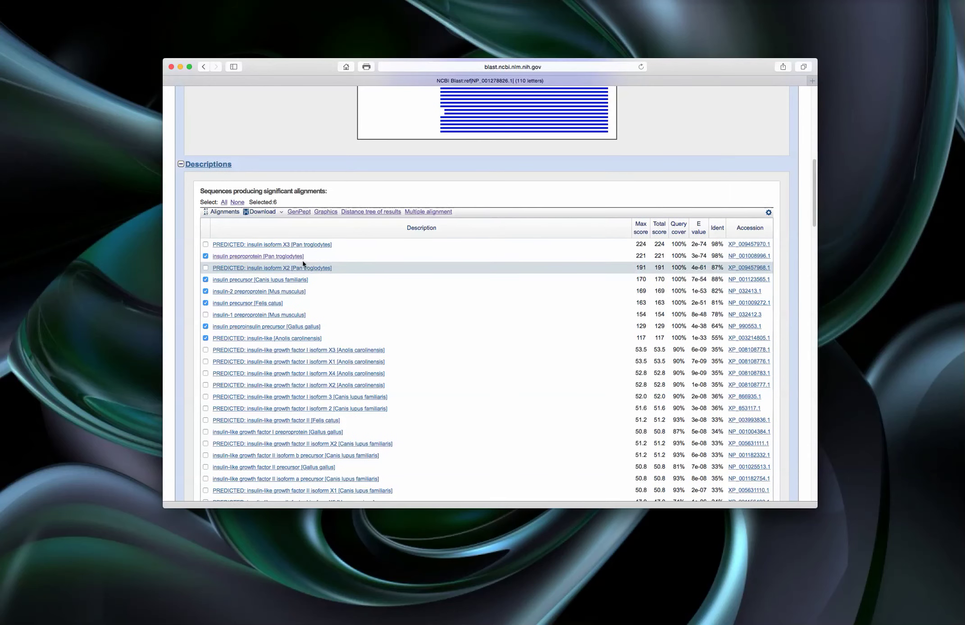
click(282, 213)
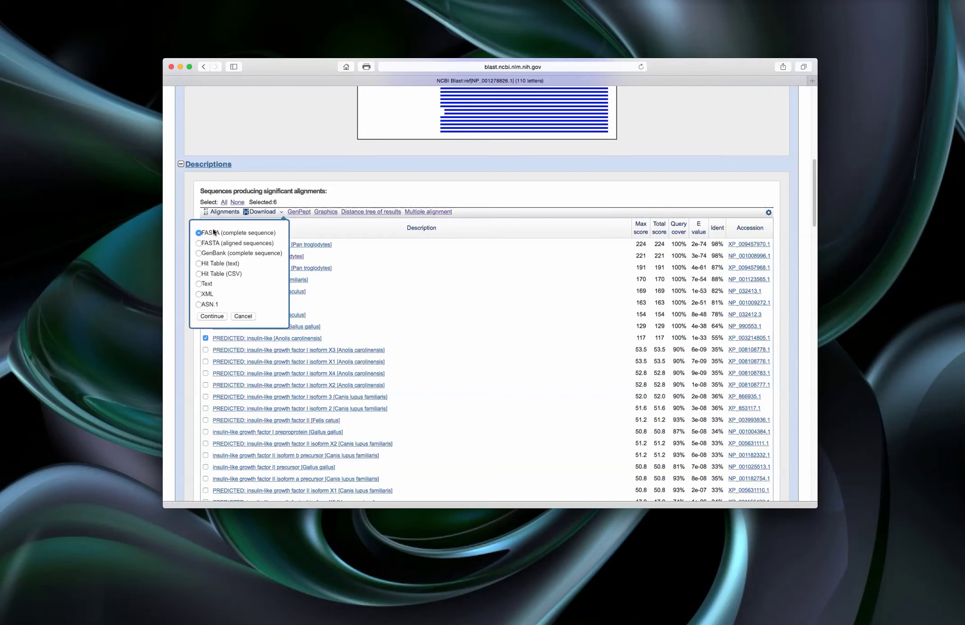
click(211, 317)
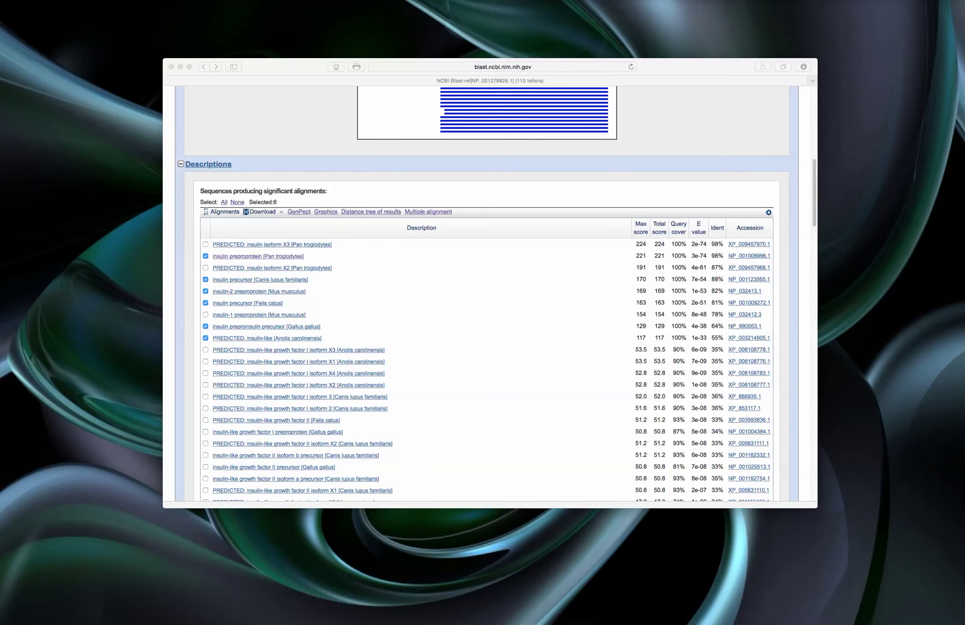
In the downloaded seqdump-4.txt, shorten the chimpanzee sequence's FASTA header to ">Pan troglodytes"
drag(429, 316, 303, 197)
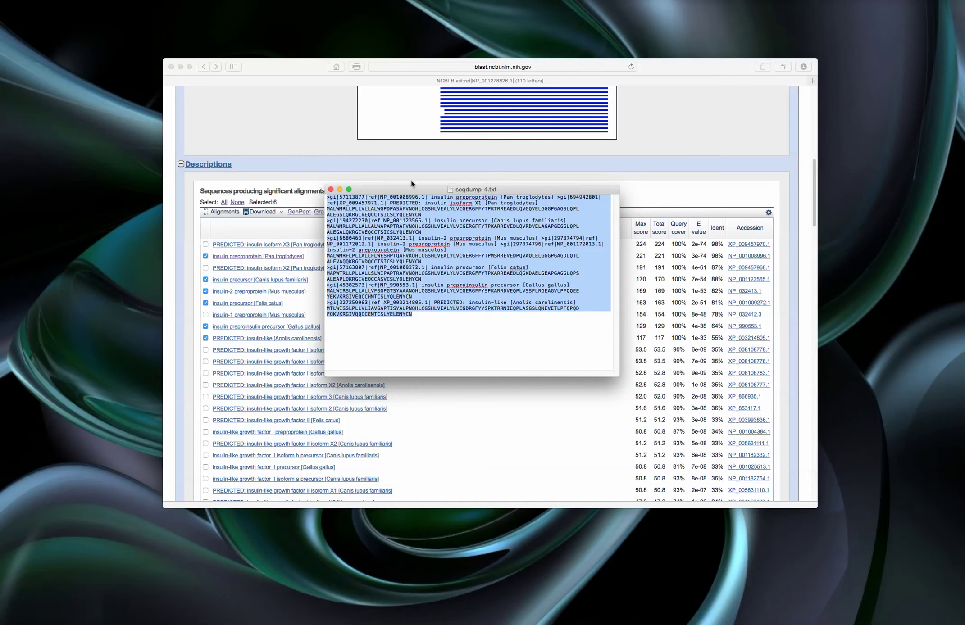
drag(411, 190, 599, 251)
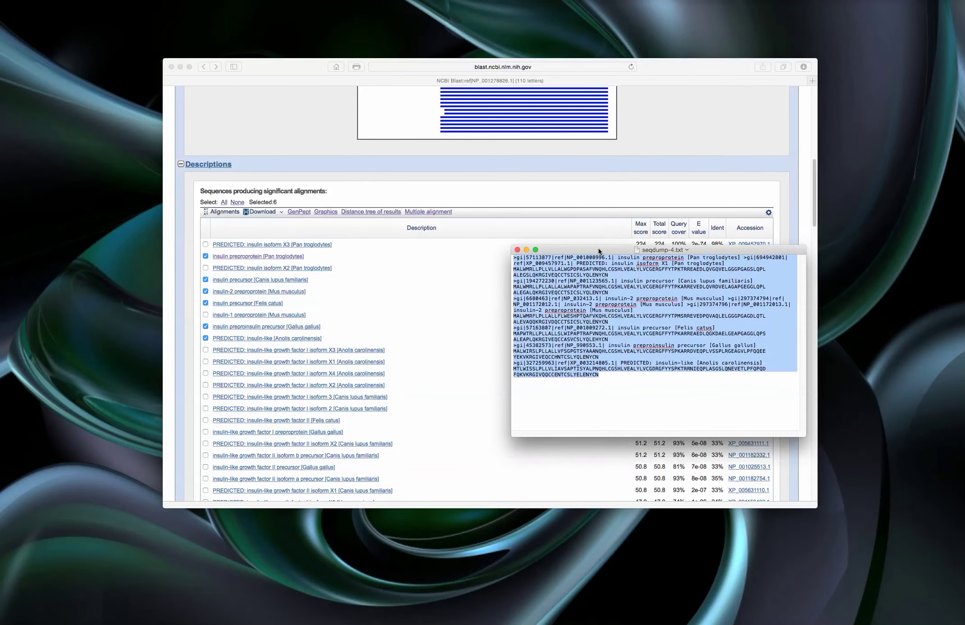
click(555, 268)
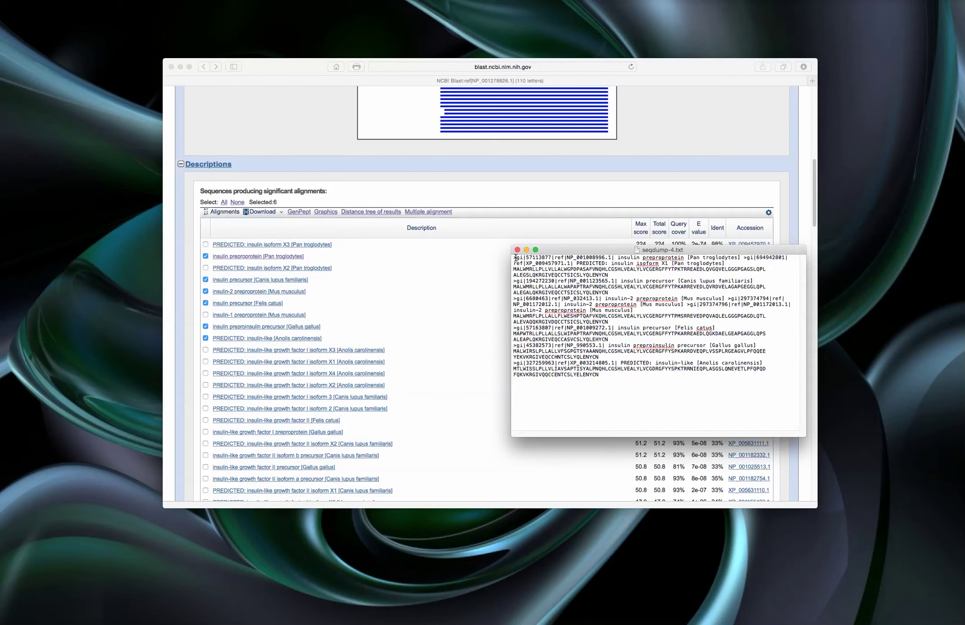
drag(516, 257, 732, 262)
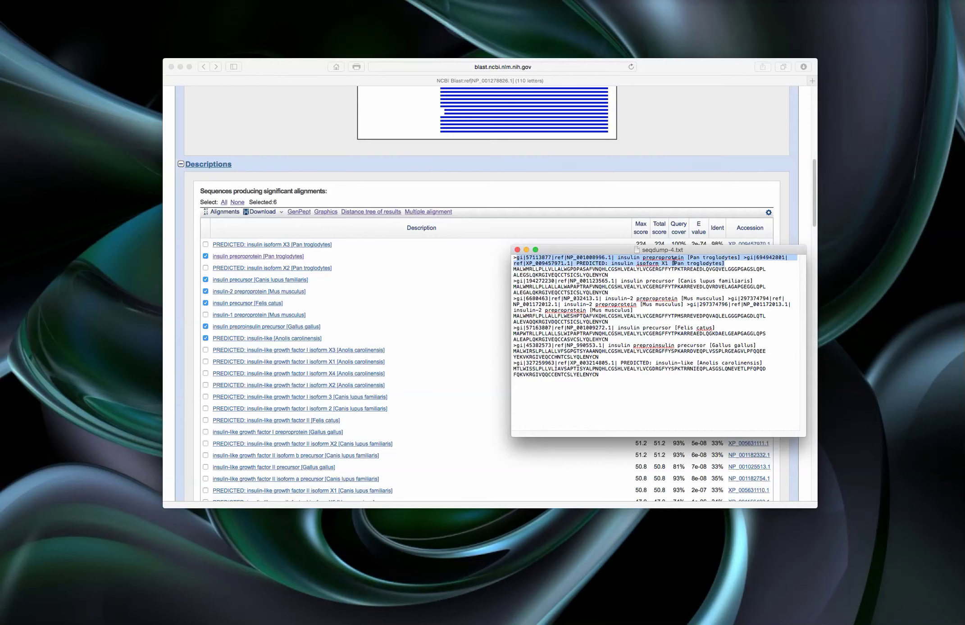
click(671, 262)
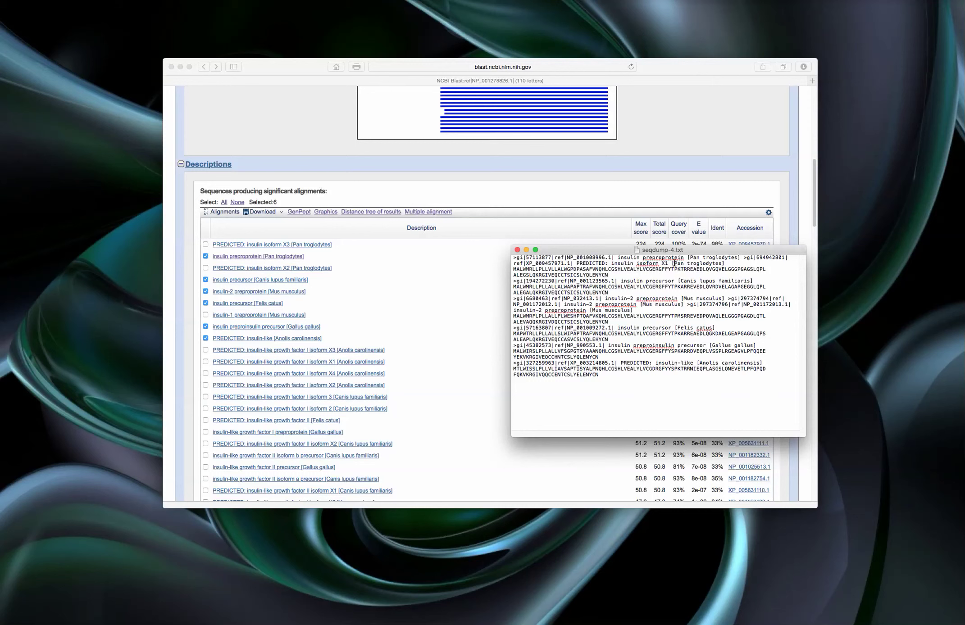
triple_click(674, 263)
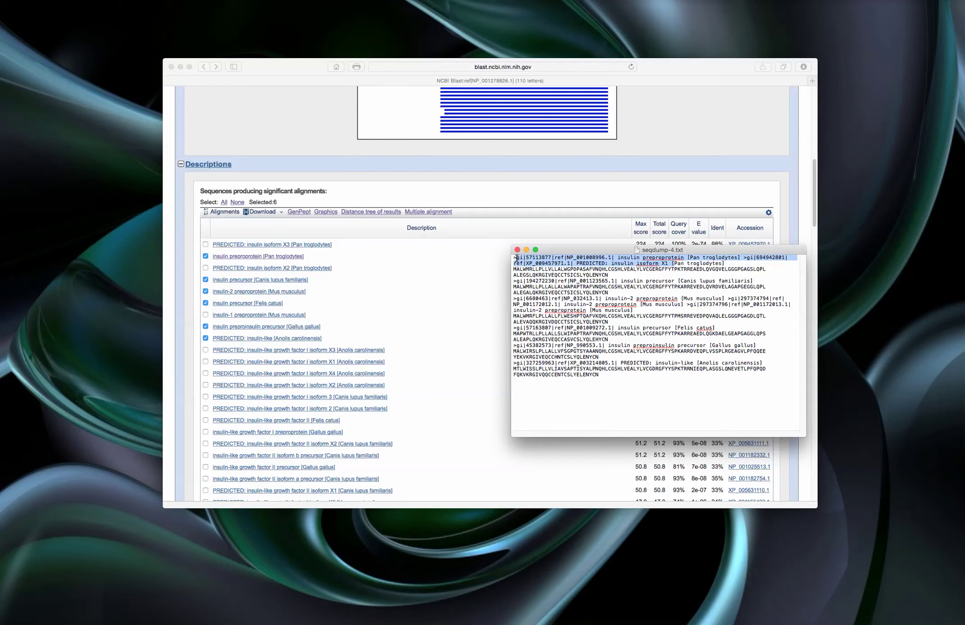
key(BackSpace)
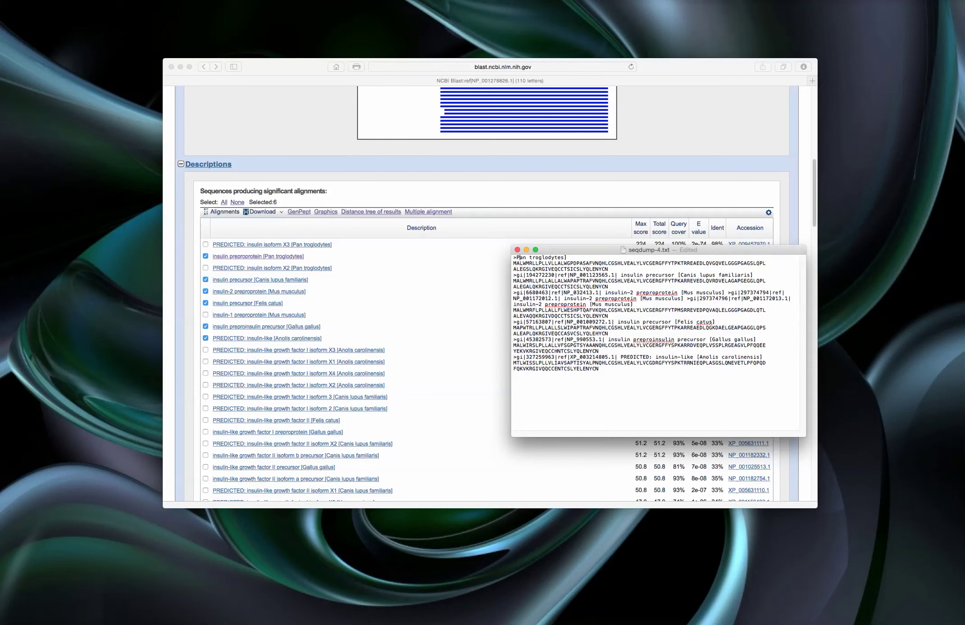
key(BackSpace)
Shorten the dog sequence's FASTA header to ">Canis lupus familiaris"
drag(517, 276, 680, 274)
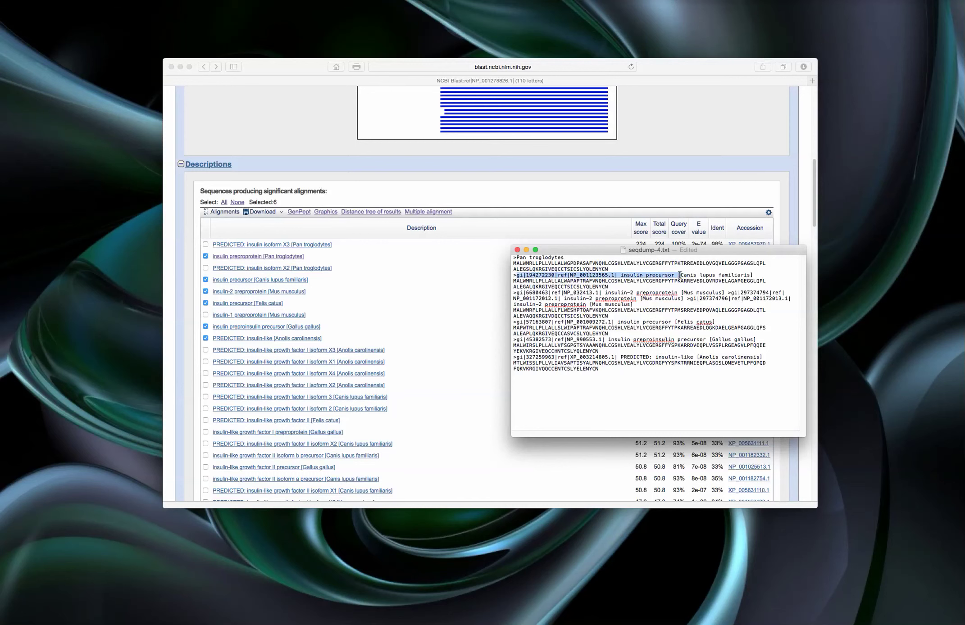
key(BackSpace)
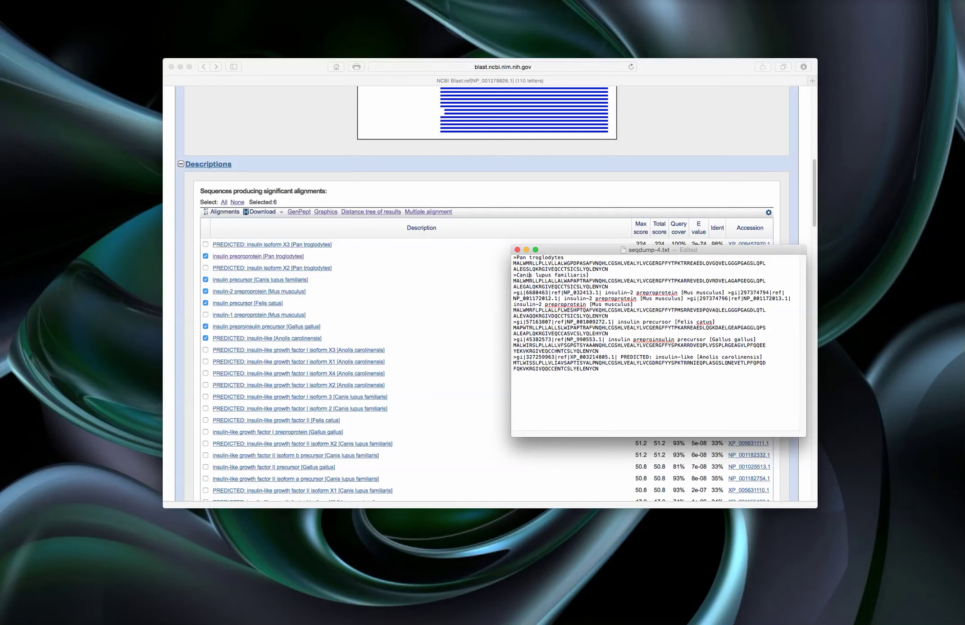
key(BackSpace)
Shorten the mouse sequence's FASTA header to ">Mus musculus", removing the accession text and the duplicate Mus musculus entries
drag(517, 293, 683, 292)
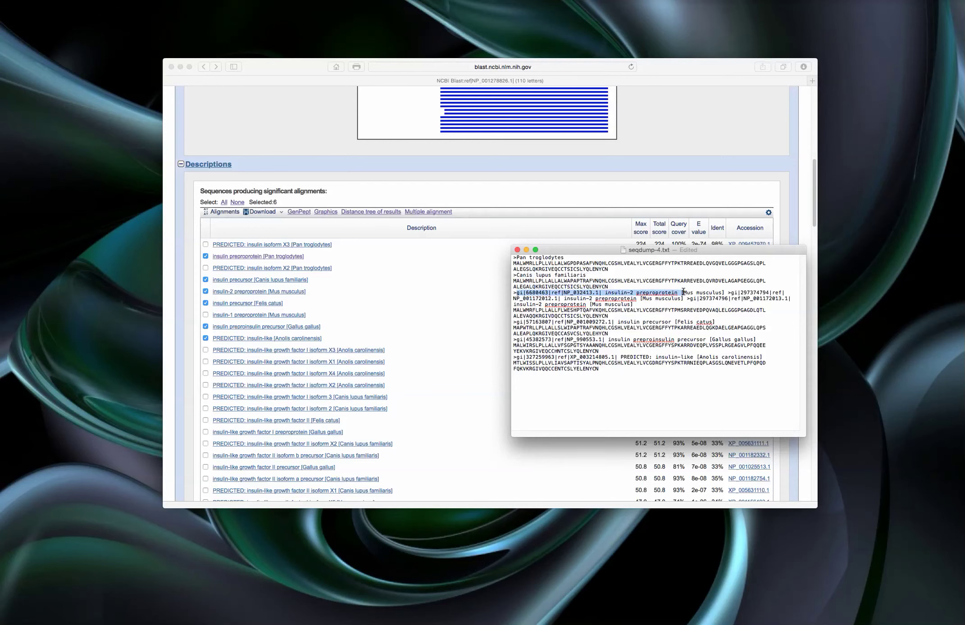
key(BackSpace)
key(Right)
key(Right)
key(Right)
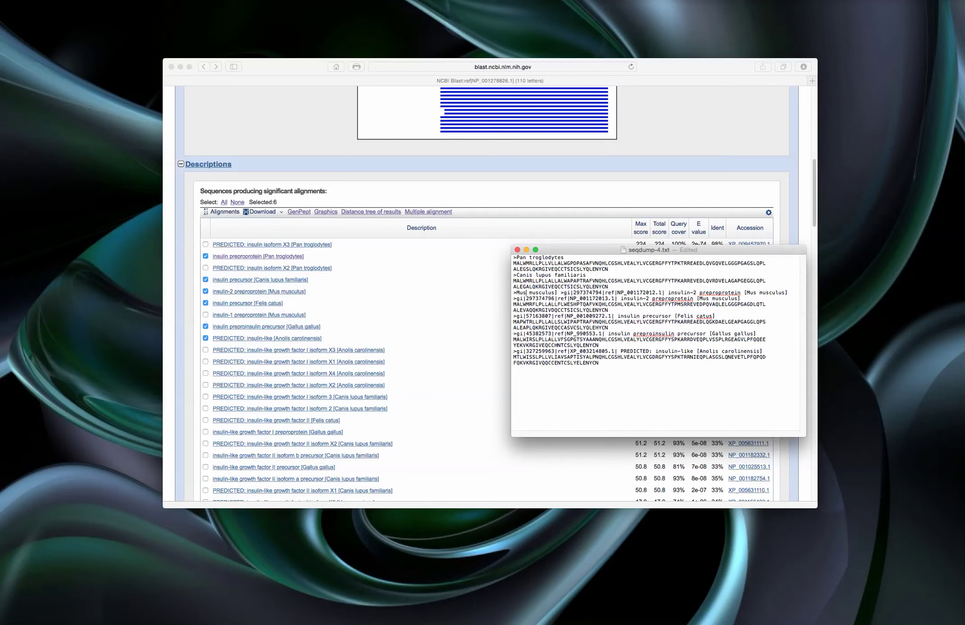
key(shift+Right)
key(shift+Right)
key(shift+Right)
key(shift+Right)
key(shift+Right)
key(shift+Right)
key(shift+Right)
key(shift+Right)
key(shift+Right)
key(shift+Right)
key(shift+Right)
key(shift+Right)
key(shift+Right)
key(shift+Right)
key(shift+Right)
key(shift+Right)
key(shift+Right)
key(shift+Right)
key(shift+Right)
key(shift+Right)
key(shift+Right)
key(shift+Right)
key(shift+Right)
key(shift+Down)
key(shift+Right)
key(shift+Right)
key(shift+Right)
key(shift+Right)
key(shift+Right)
key(shift+Right)
key(shift+Right)
key(shift+Right)
key(shift+Right)
key(shift+Right)
key(shift+Right)
key(shift+Right)
key(shift+Right)
key(shift+Right)
key(shift+Right)
key(shift+Right)
key(shift+Right)
key(shift+Right)
key(shift+Right)
key(shift+Right)
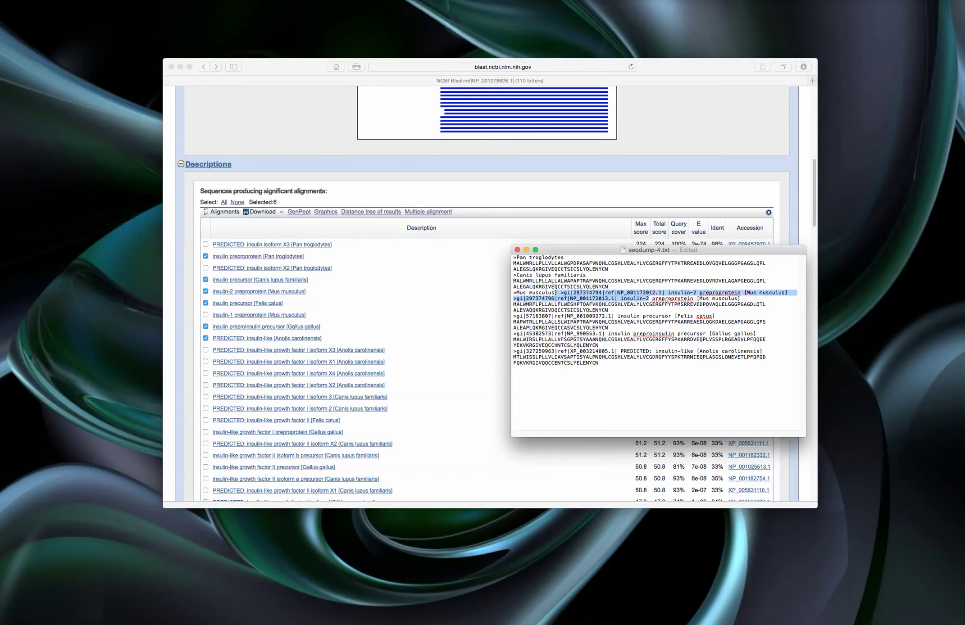
key(shift+Right)
key(shift+Right)
key(shift+Right)
key(shift+Right)
key(shift+Right)
key(shift+Right)
key(shift+Right)
key(shift+Right)
key(shift+Right)
key(shift+Right)
key(shift+Right)
key(BackSpace)
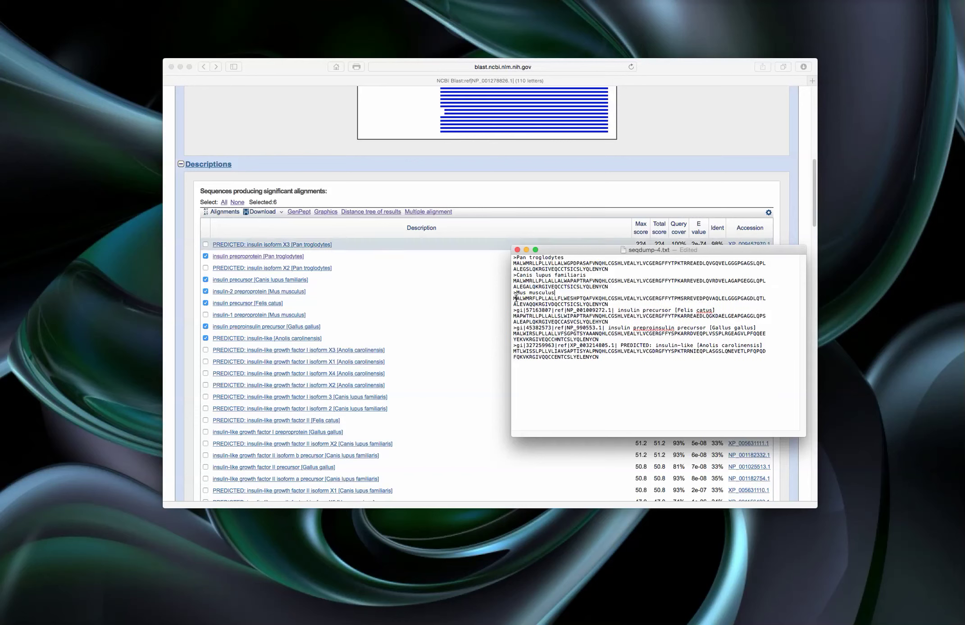
Switch to the Untitled (seqdump copy) document with common-name headers and highlight its Human entry and the complete set of sequences
click(561, 244)
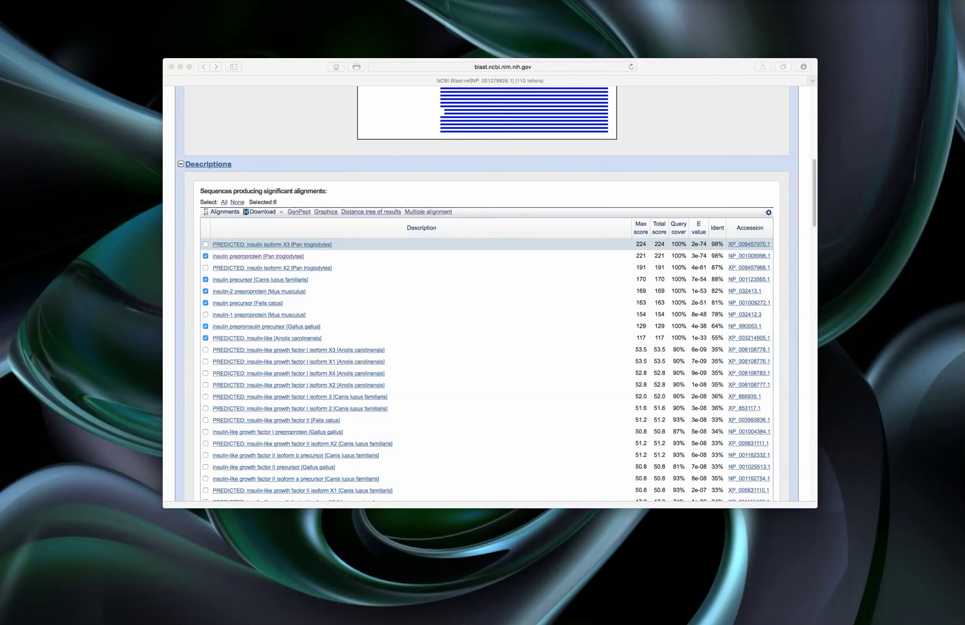
key(super+Tab)
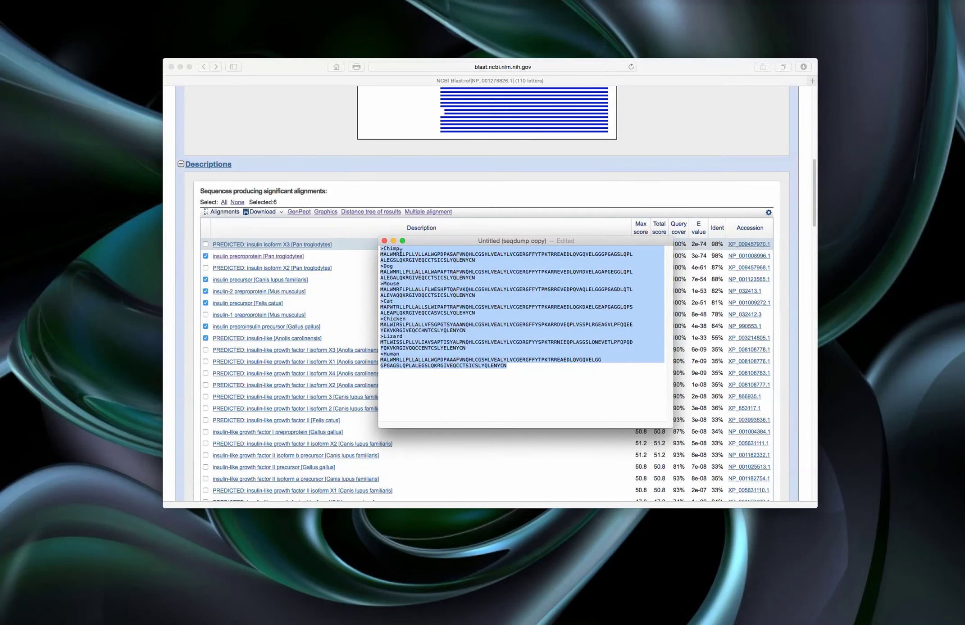
click(382, 354)
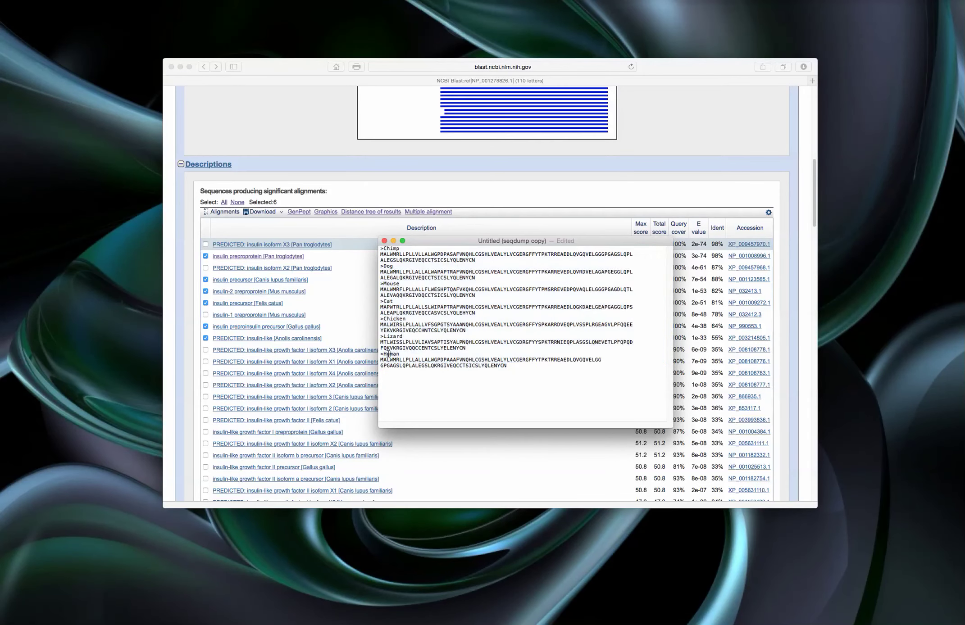
drag(382, 354, 528, 369)
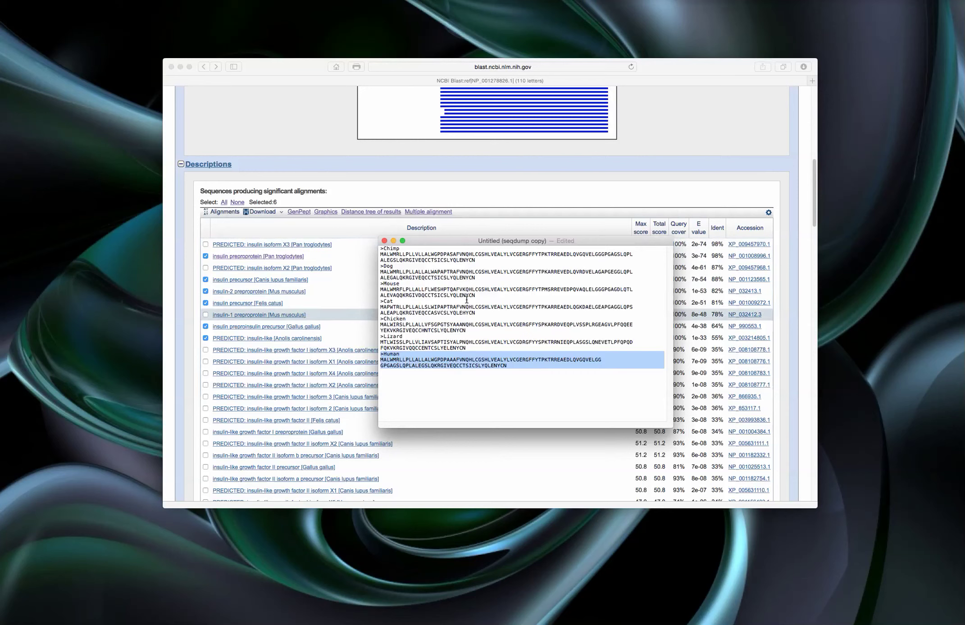
drag(431, 239, 493, 148)
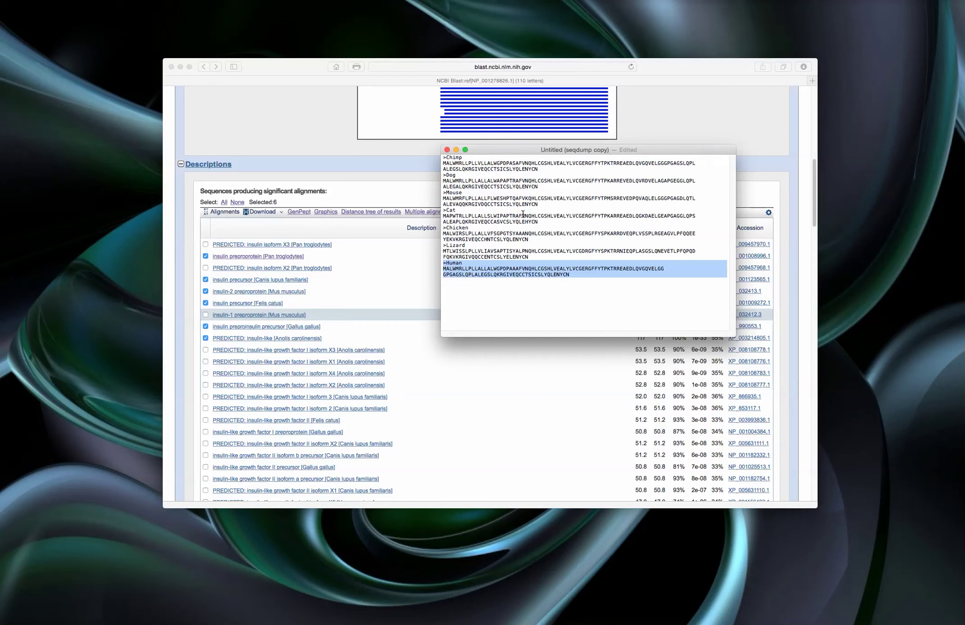
drag(570, 275, 487, 202)
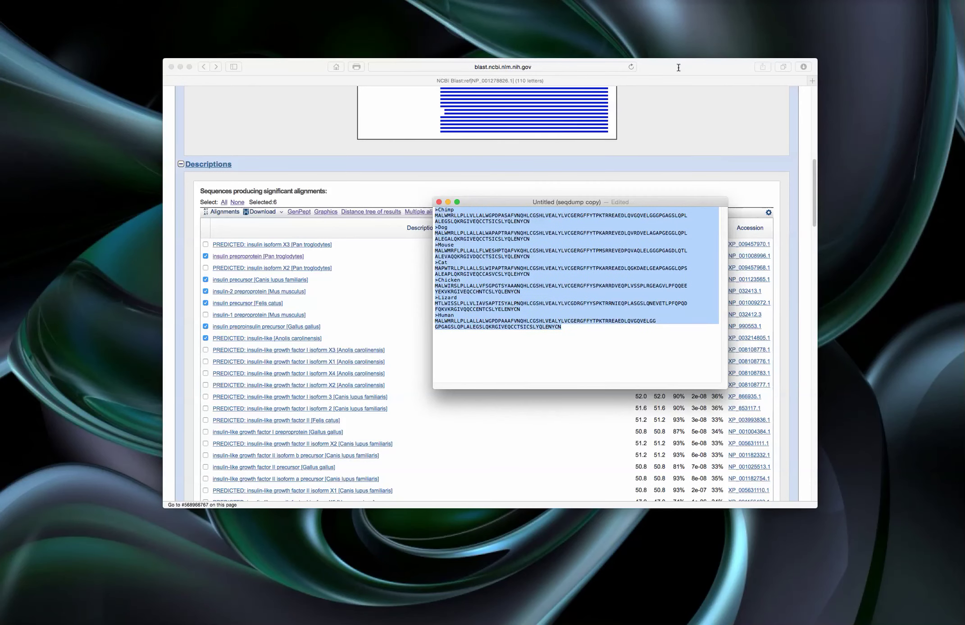
Switch to the browser, search for "ebi clustal" in a new tab and open the EMBL-EBI ClustalW2 page
click(696, 67)
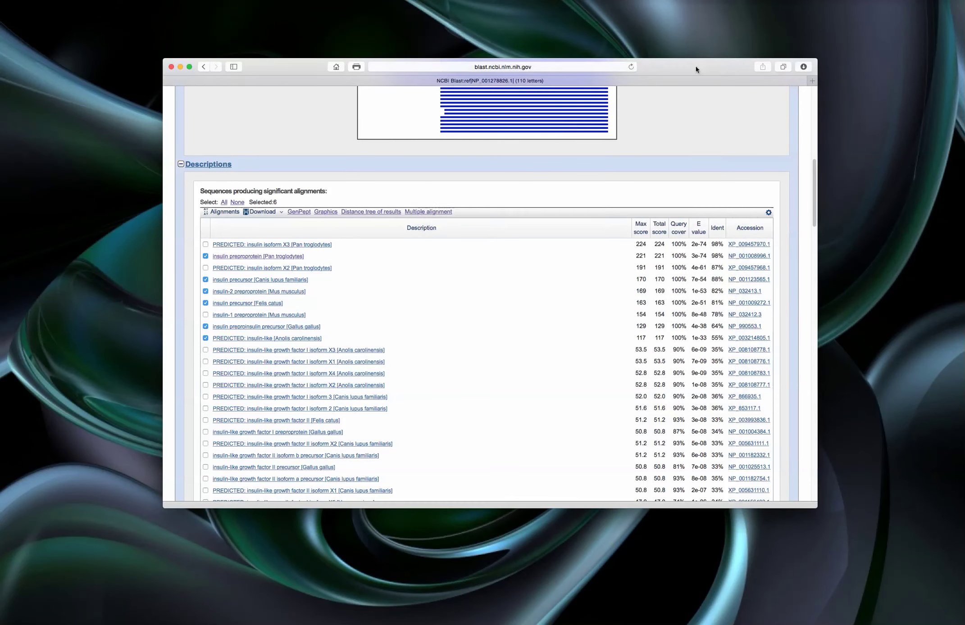
click(812, 81)
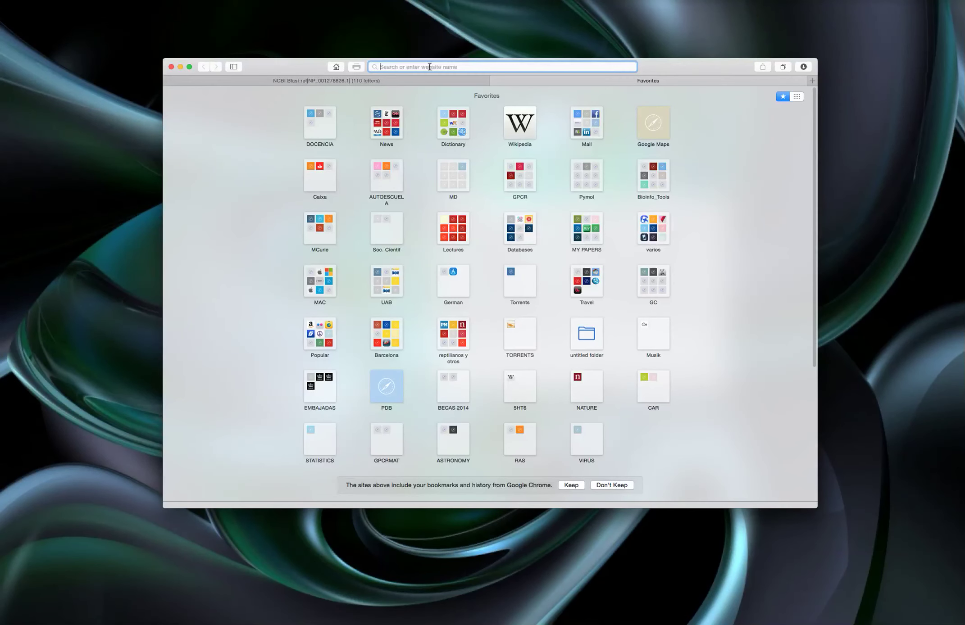
text(ebi clust)
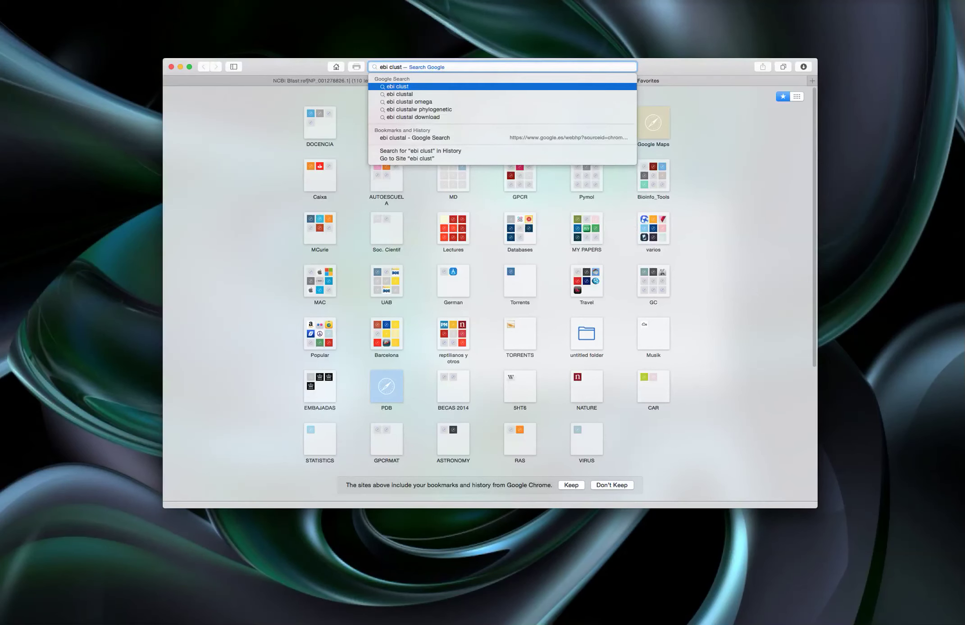
click(401, 93)
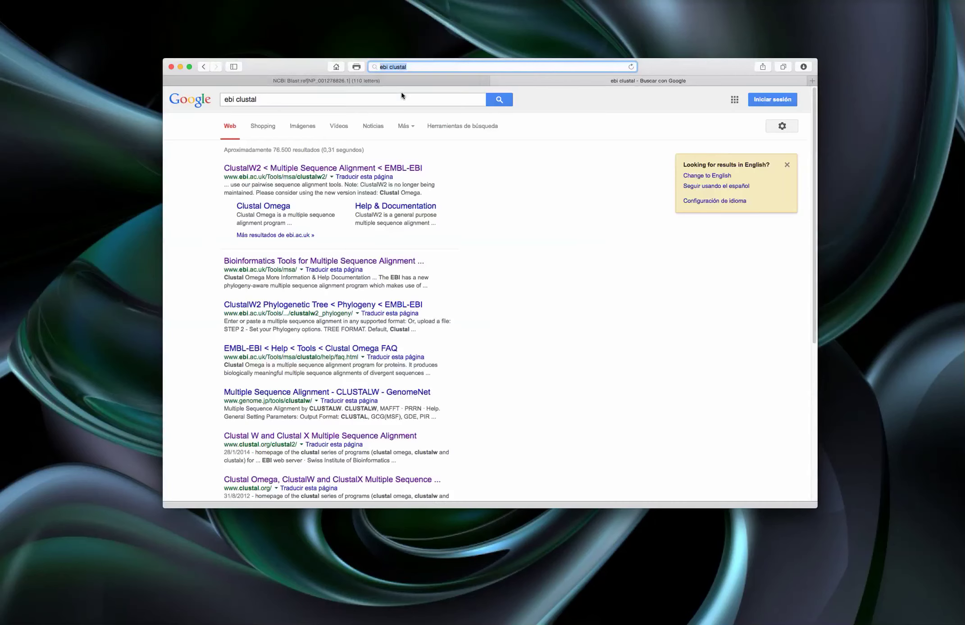
click(290, 168)
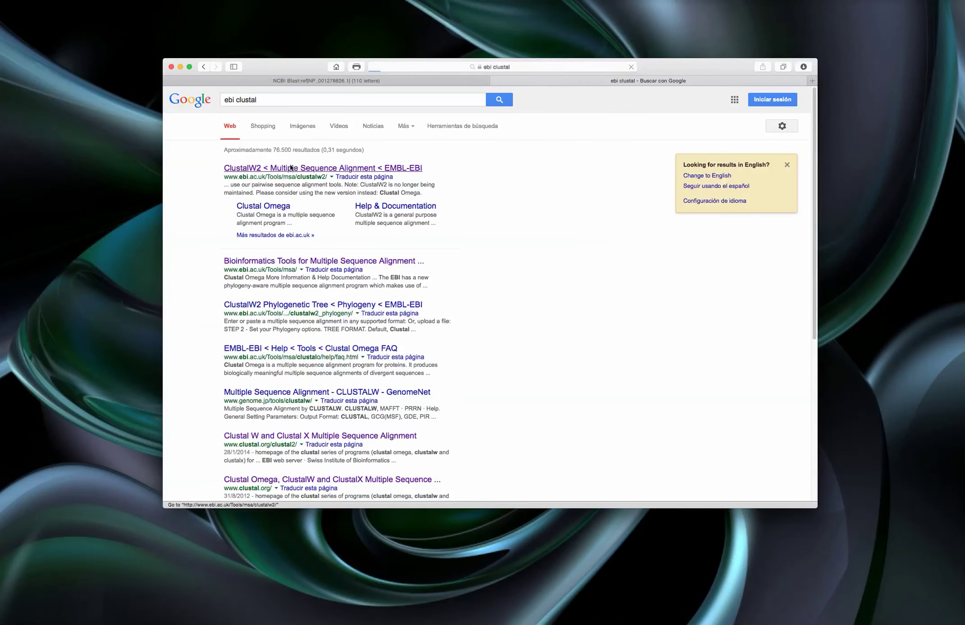
scroll(327, 233, down, 3)
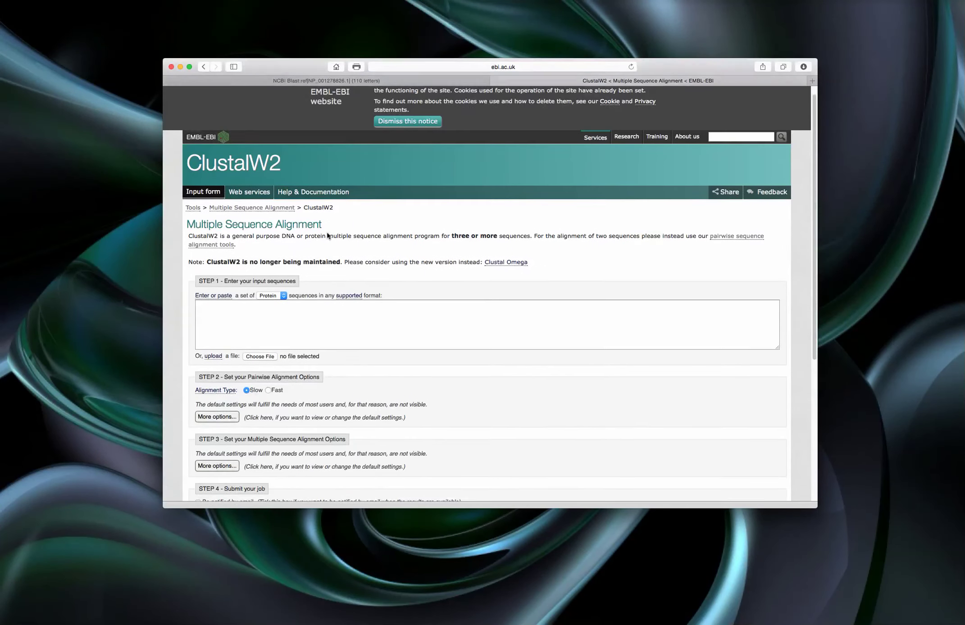
scroll(328, 233, up, 1)
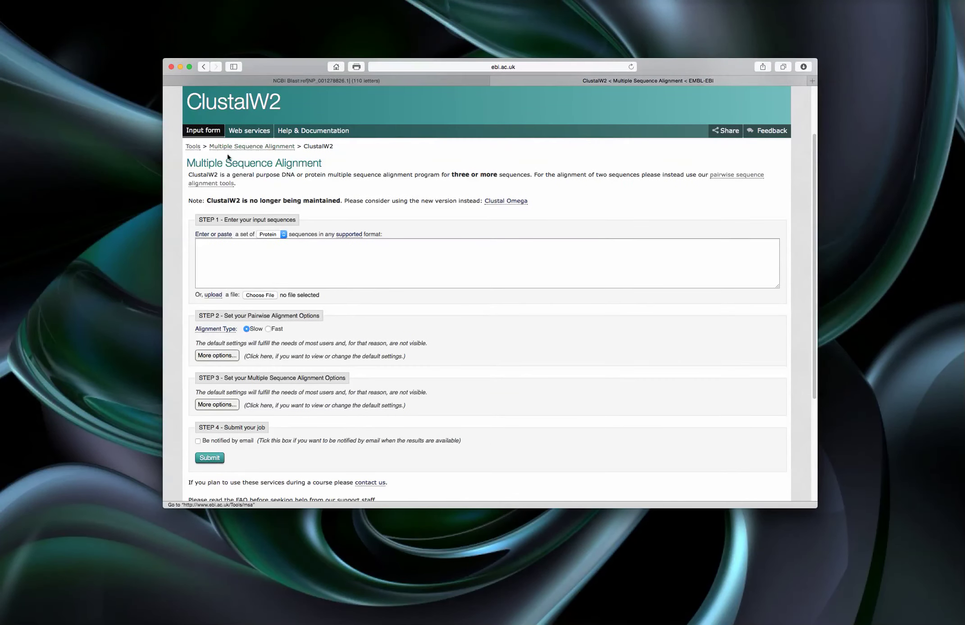
View EMBL-EBI's list of Multiple Sequence Alignment tools and launch ClustalW2 from it
scroll(256, 203, up, 3)
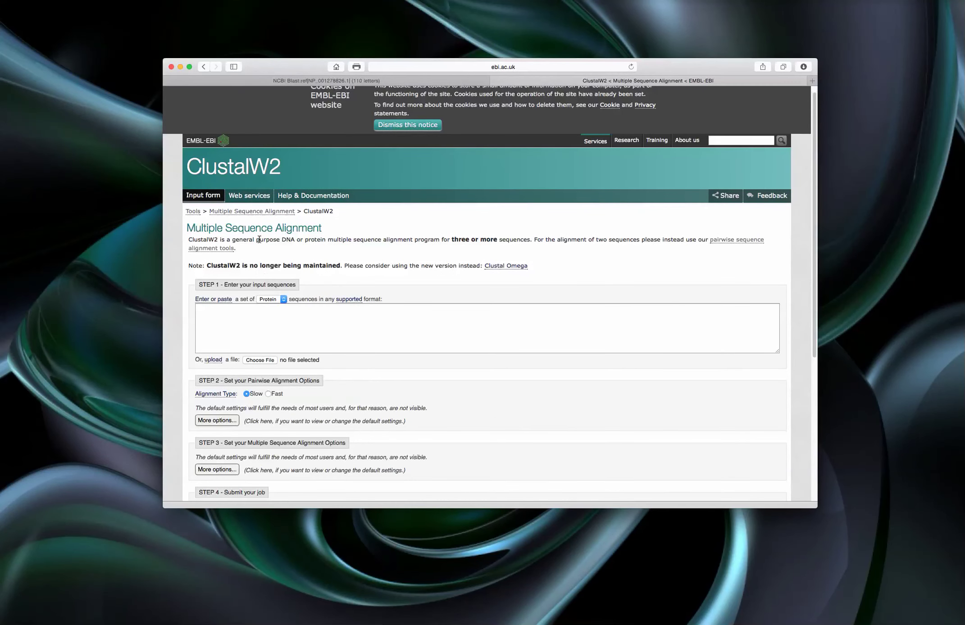
click(251, 212)
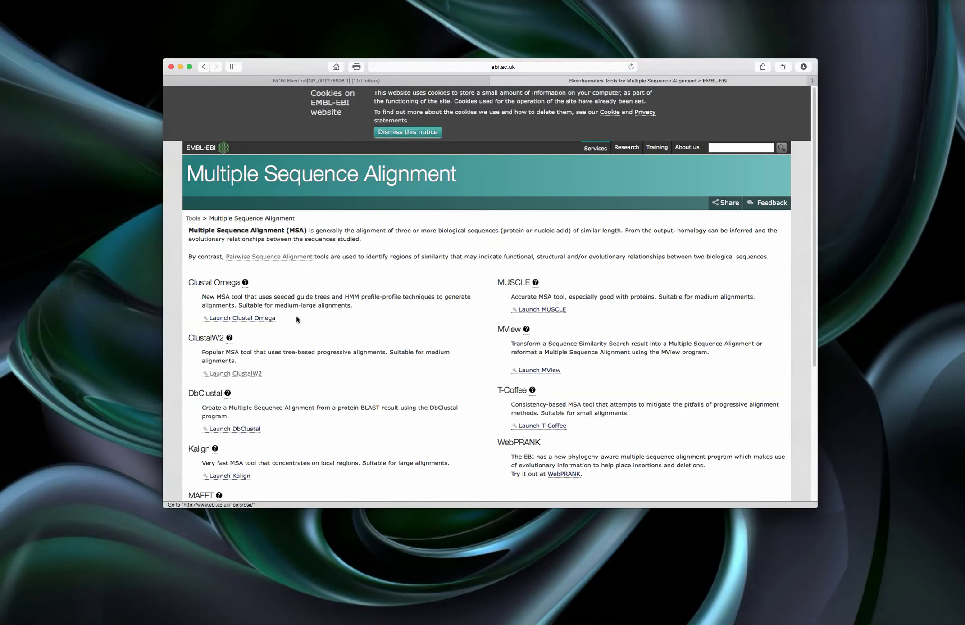
scroll(298, 320, down, 4)
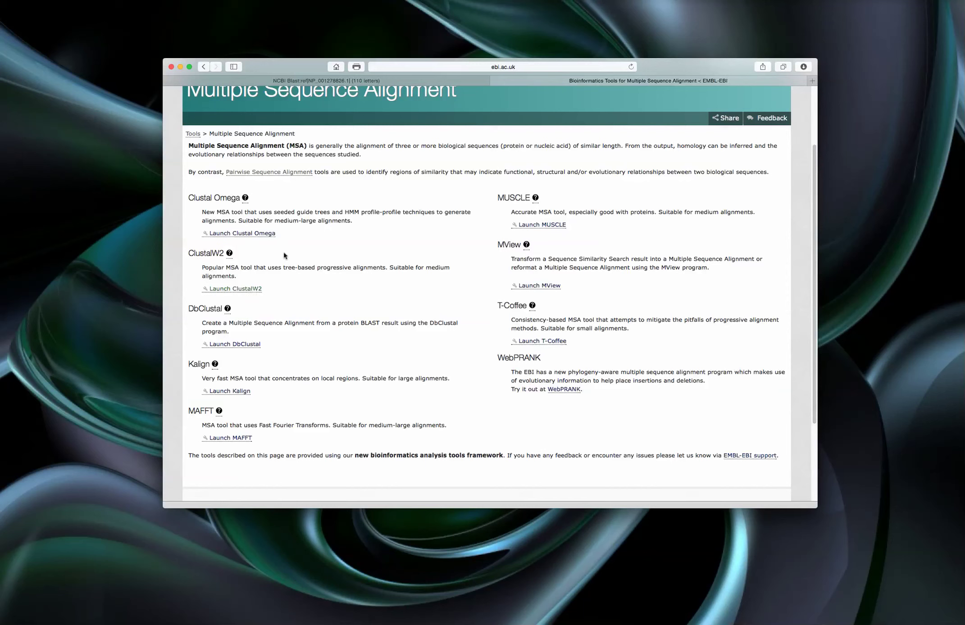
click(247, 290)
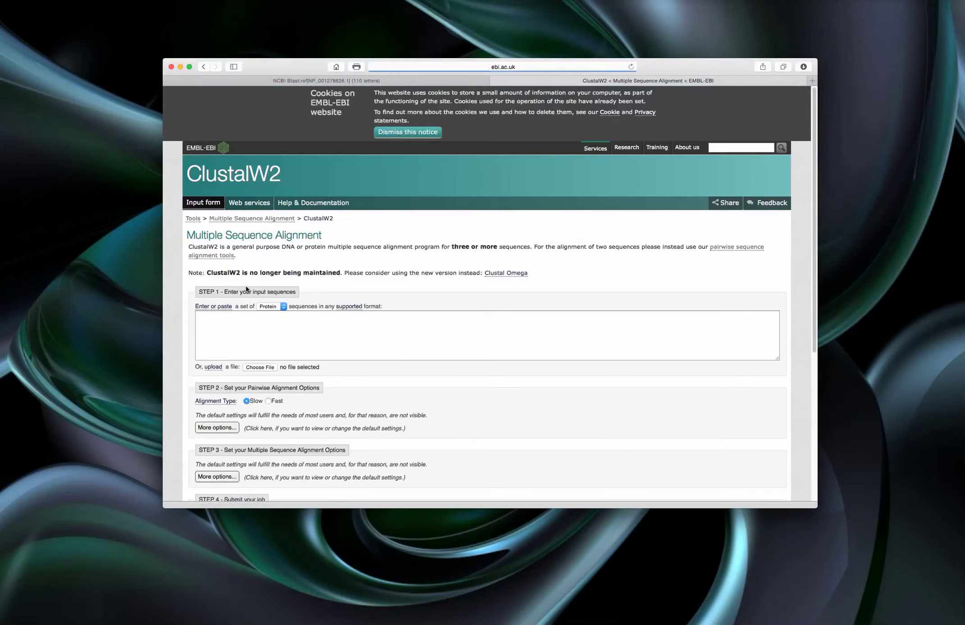
Copy all the FASTA sequences from Untitled (seqdump copy) into the ClustalW2 input sequences box
click(230, 327)
drag(677, 70, 565, 69)
drag(716, 203, 834, 182)
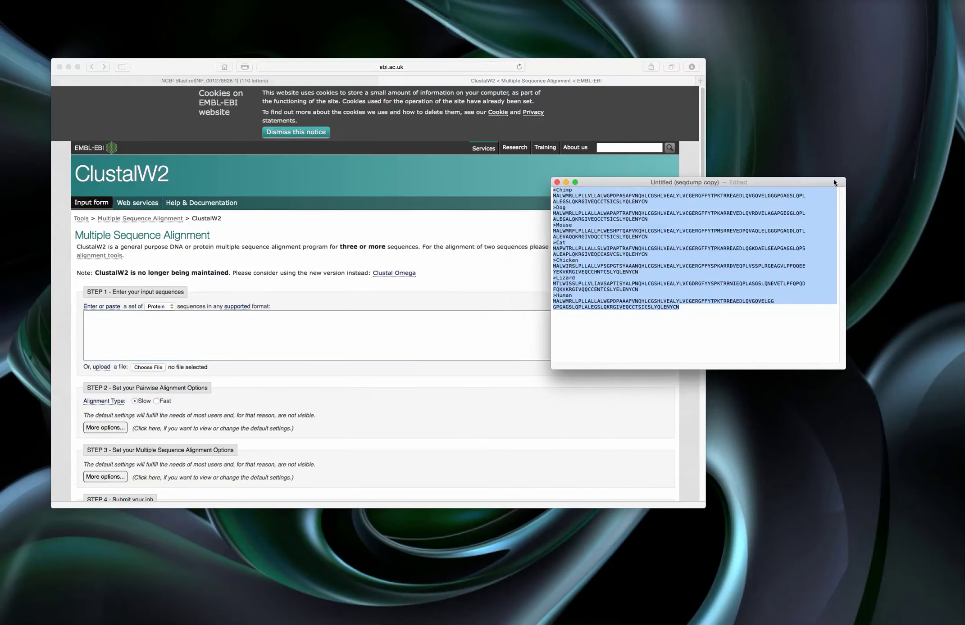
click(672, 302)
drag(685, 308, 520, 186)
click(171, 332)
key(super+v)
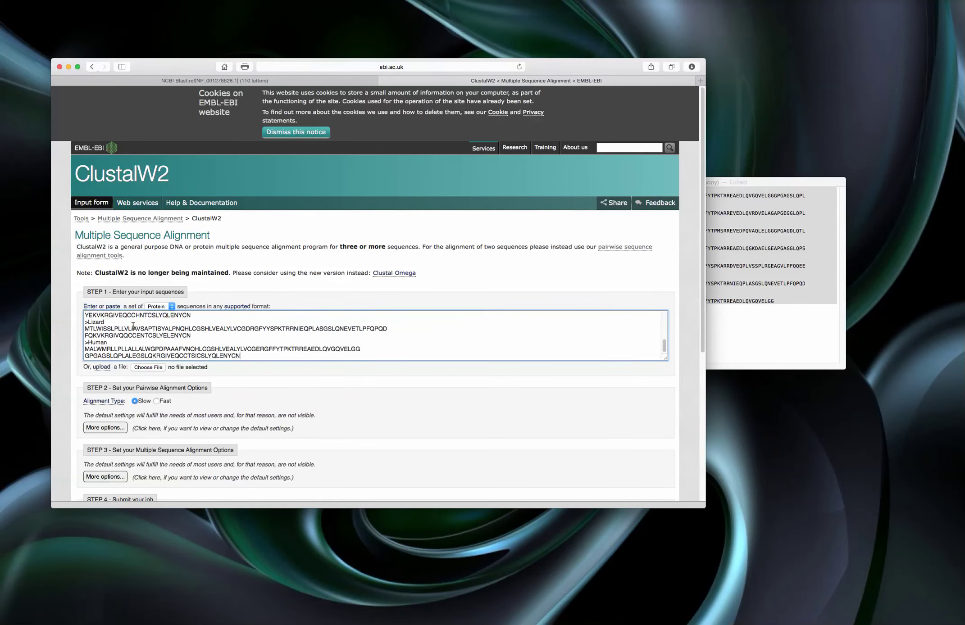
Reposition the browser window and expand the additional settings for slow pairwise alignment in ClustalW2
drag(229, 69, 367, 49)
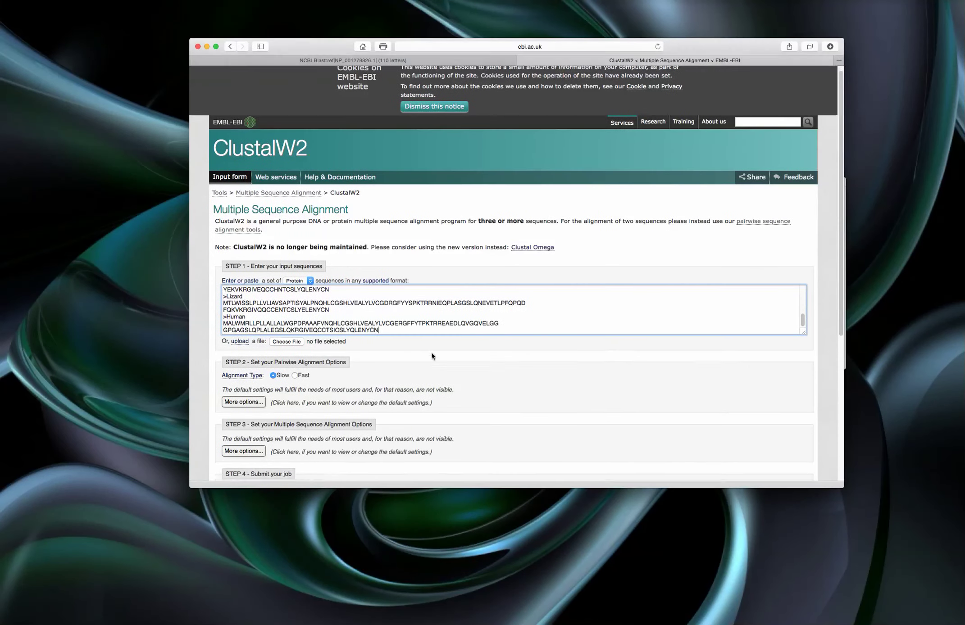
scroll(431, 354, down, 3)
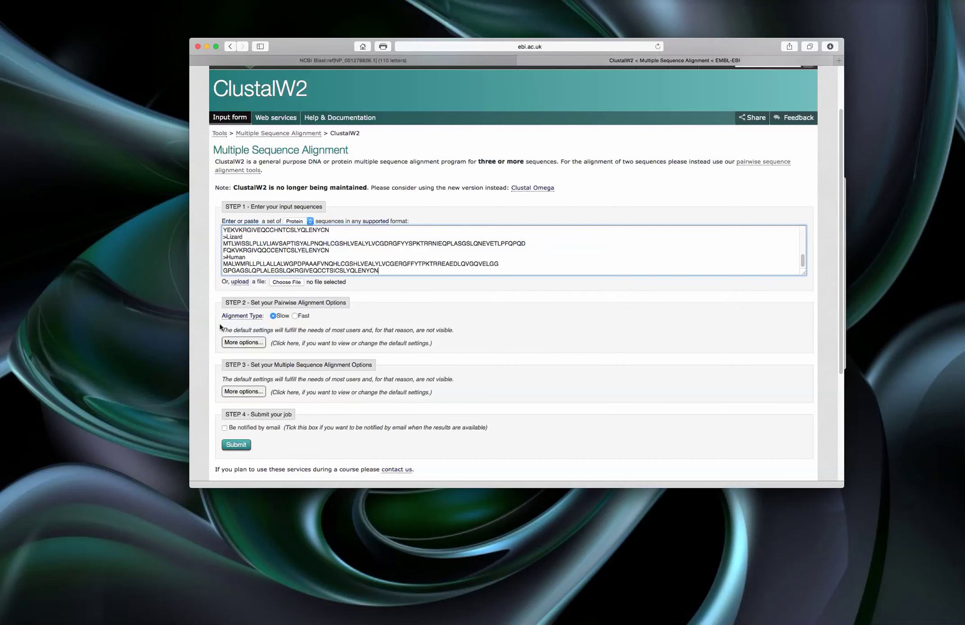
click(242, 342)
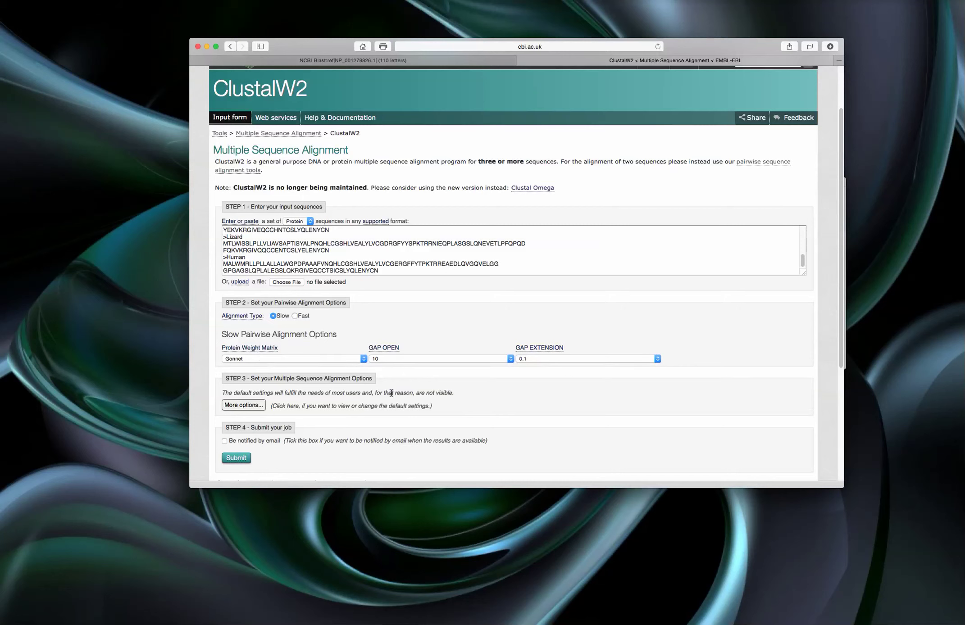
Expand the multiple sequence alignment options, keep their defaults, and submit the ClustalW2 job
scroll(391, 393, down, 3)
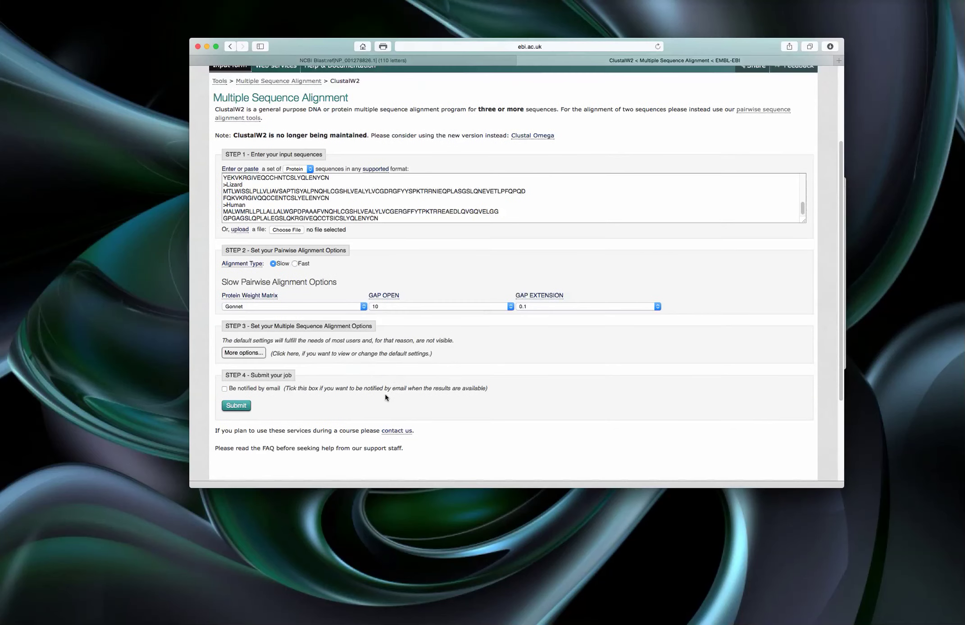
click(255, 353)
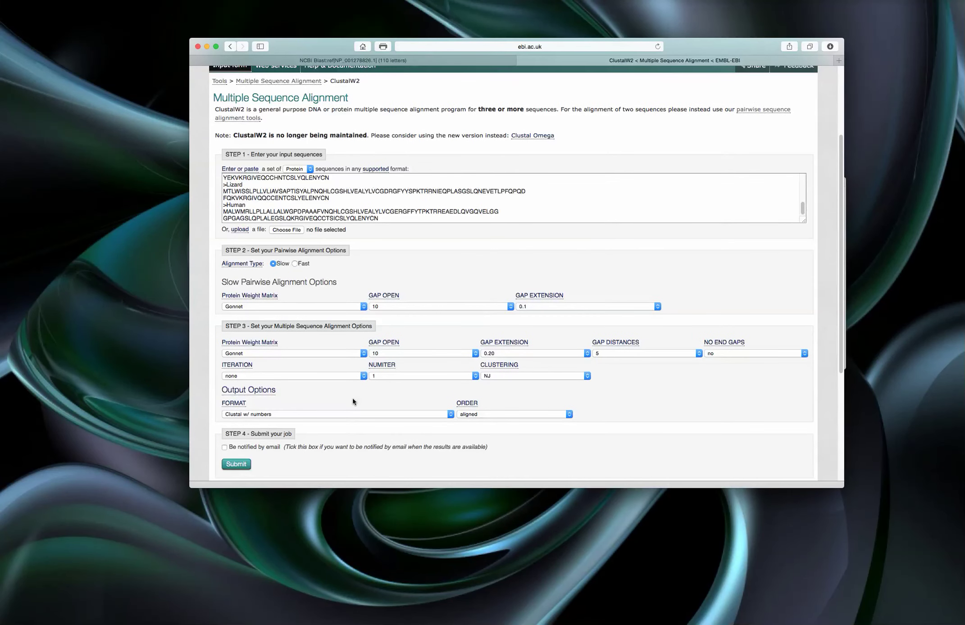
scroll(352, 400, down, 3)
scroll(352, 399, down, 2)
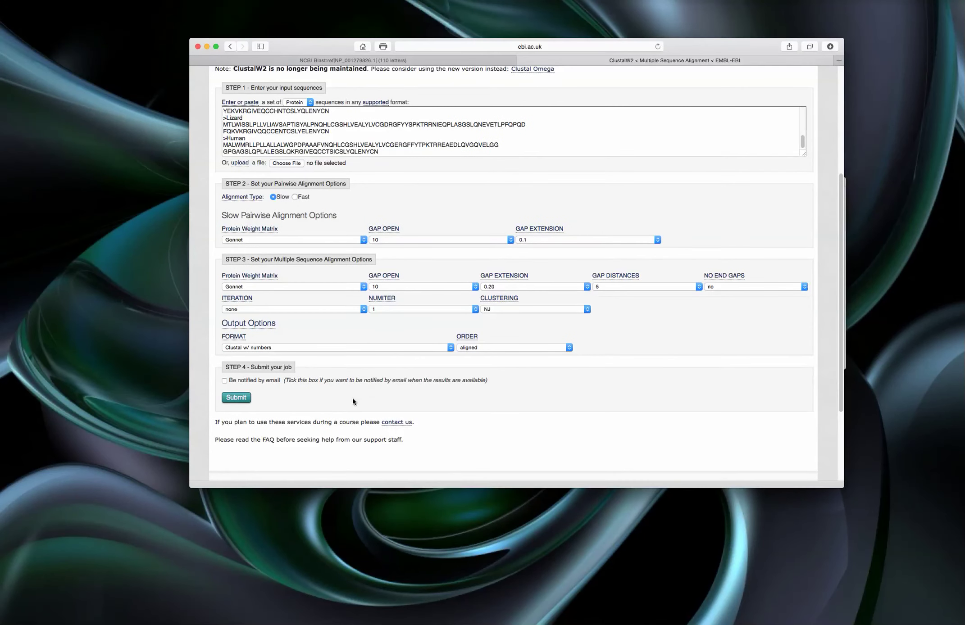
scroll(353, 401, up, 1)
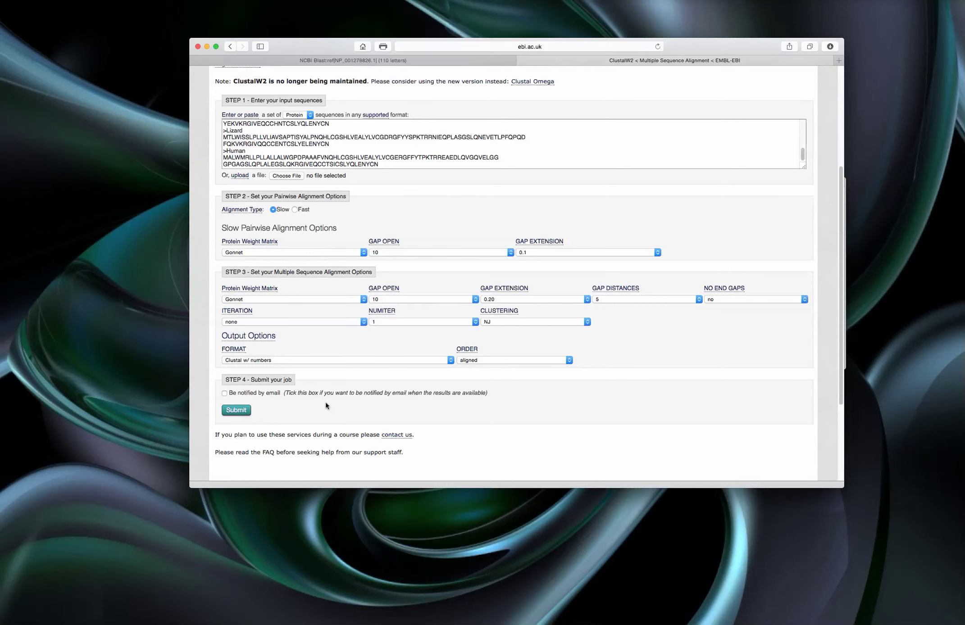
scroll(325, 402, down, 3)
click(234, 370)
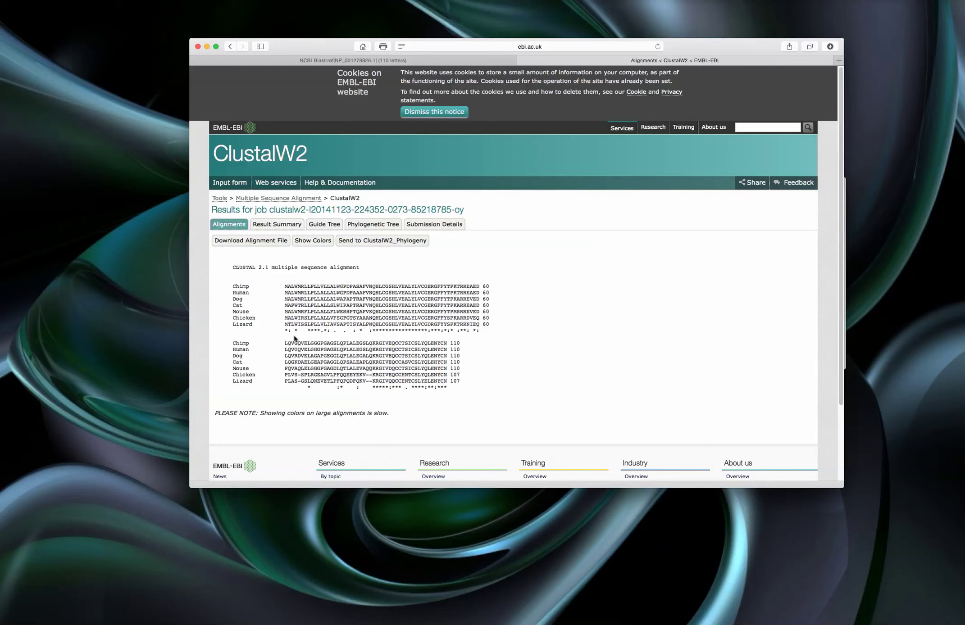
Highlight the conservation symbols under both alignment blocks and the conserved stretch of the first block, and show the alignment in colours
drag(283, 330, 469, 324)
click(489, 328)
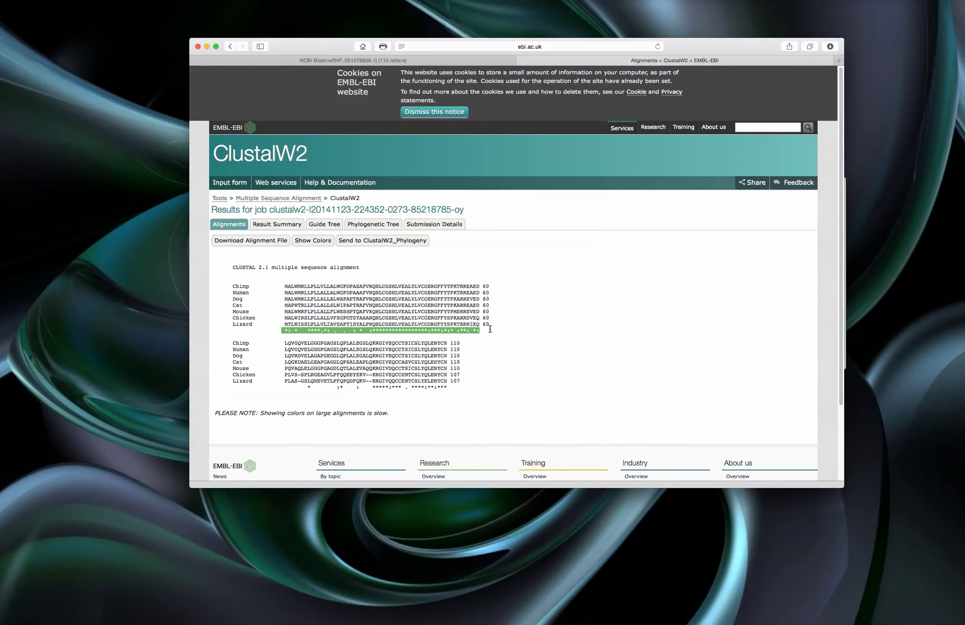
drag(297, 388, 458, 386)
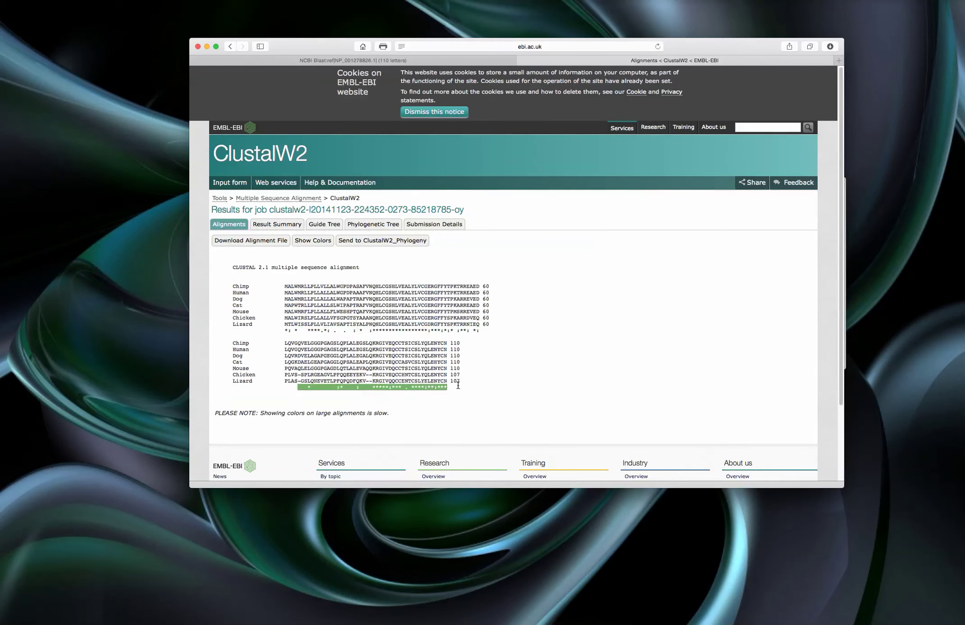
click(477, 372)
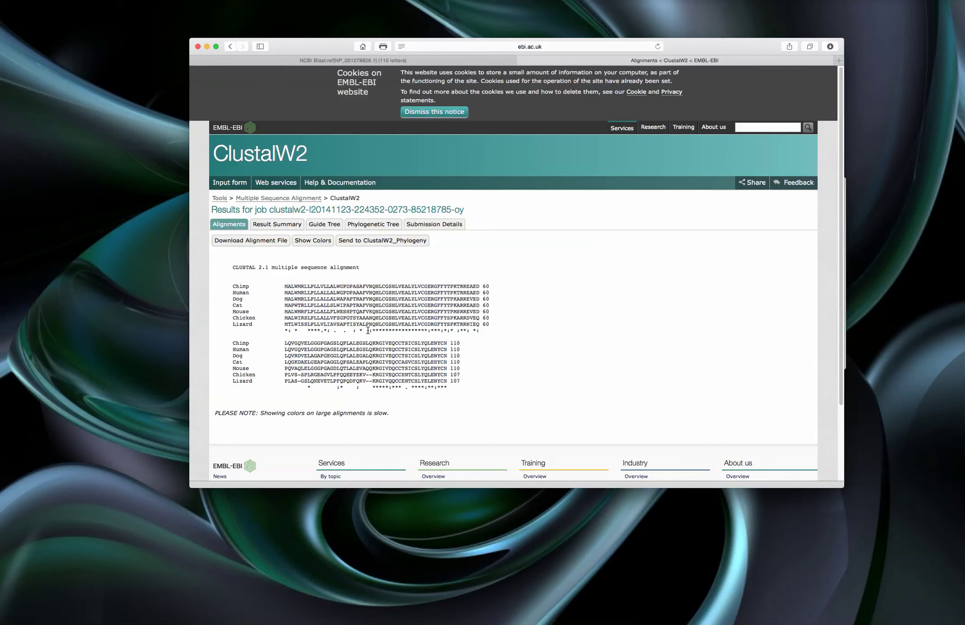
drag(374, 324, 427, 324)
click(310, 240)
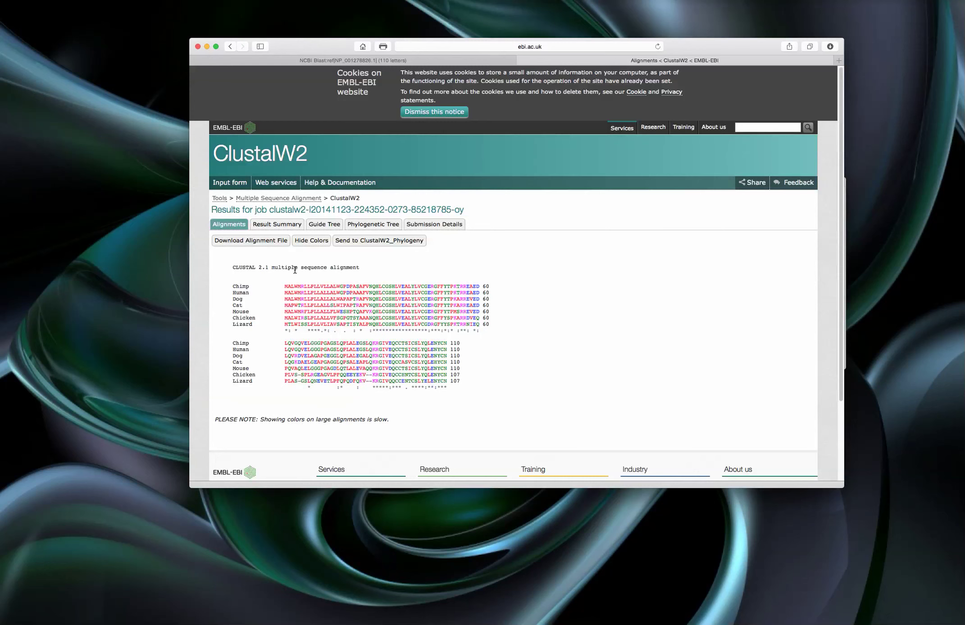
View the result summary and sort its pairwise Scores Table by score in descending order
scroll(295, 270, down, 1)
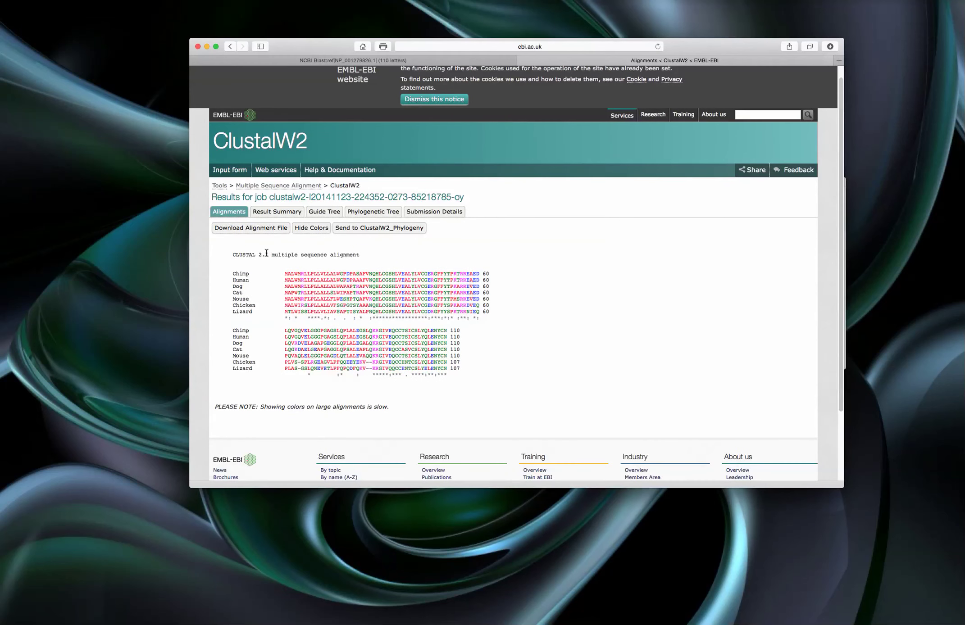
click(273, 212)
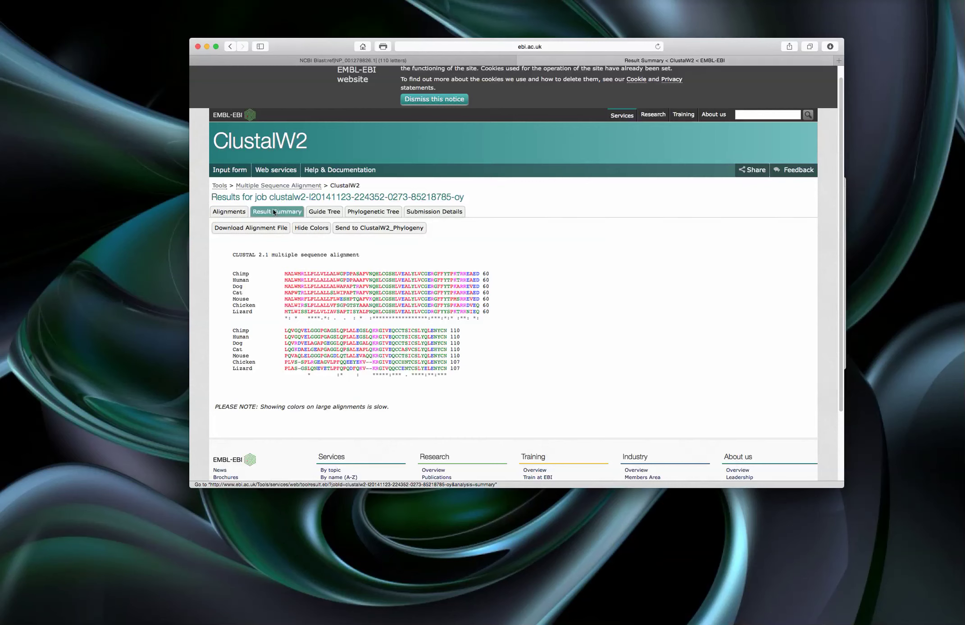
scroll(277, 296, down, 3)
scroll(276, 296, down, 8)
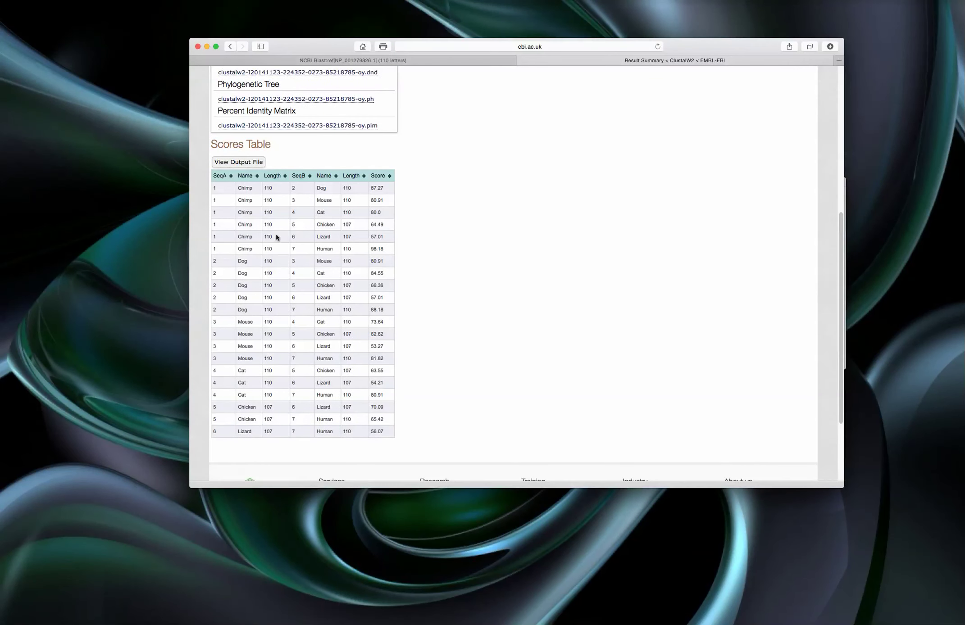
click(334, 370)
click(516, 369)
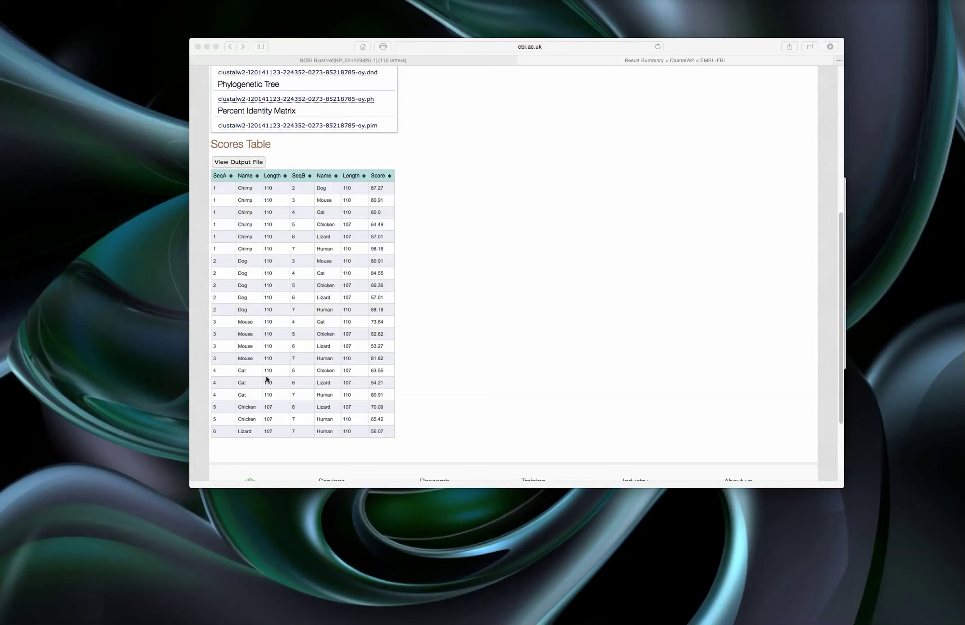
click(390, 177)
click(389, 178)
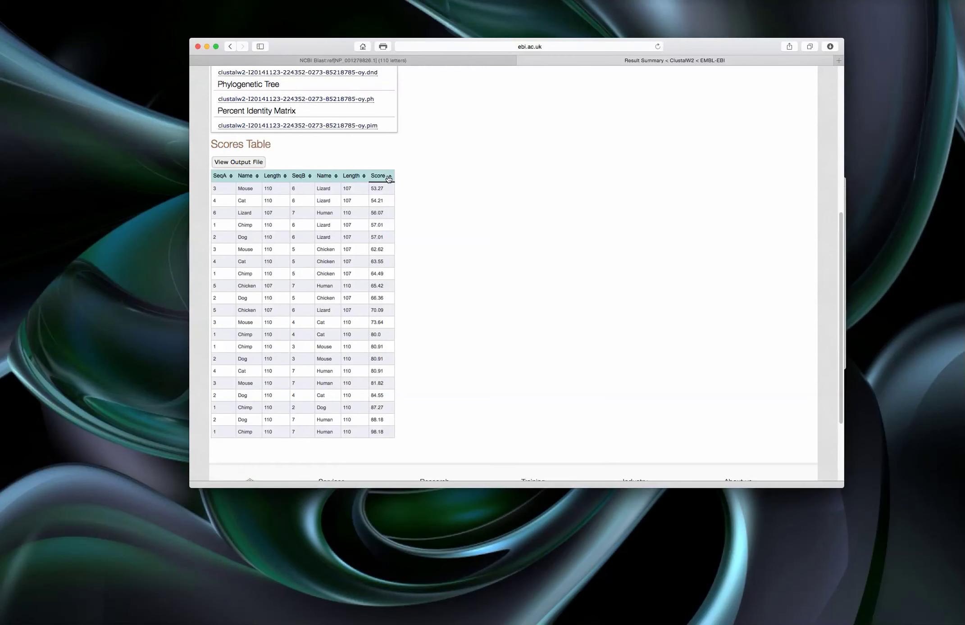
click(388, 179)
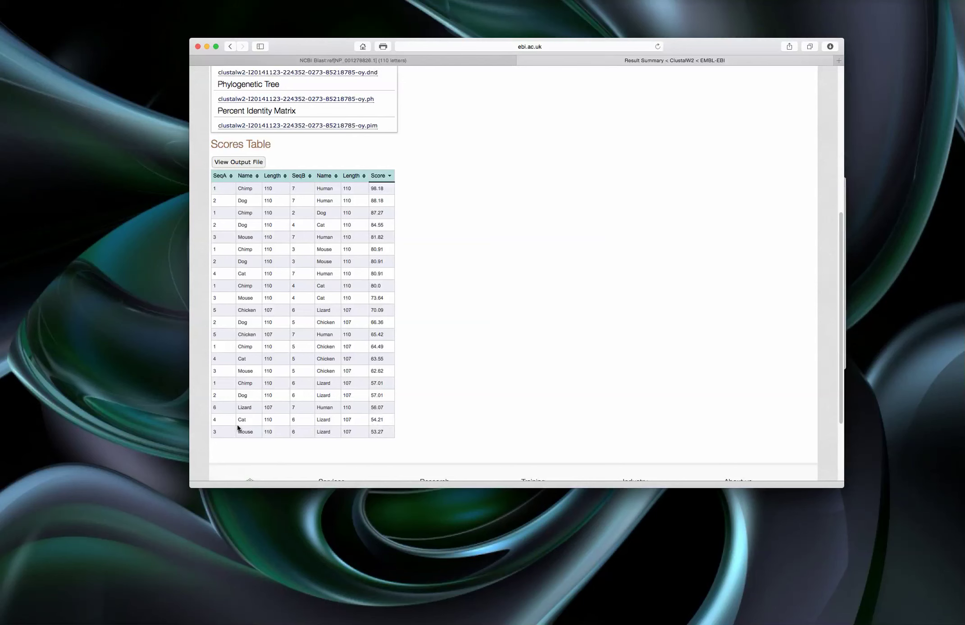
View the job's guide tree and switch the phylogram's branch length from Cladogram to Real
scroll(236, 445, up, 5)
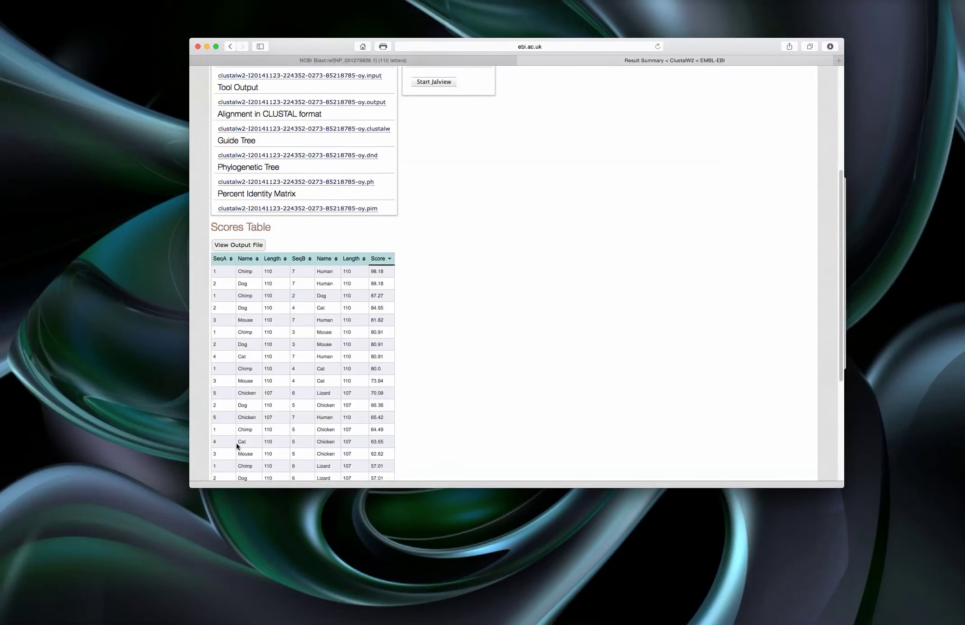
scroll(236, 442, up, 3)
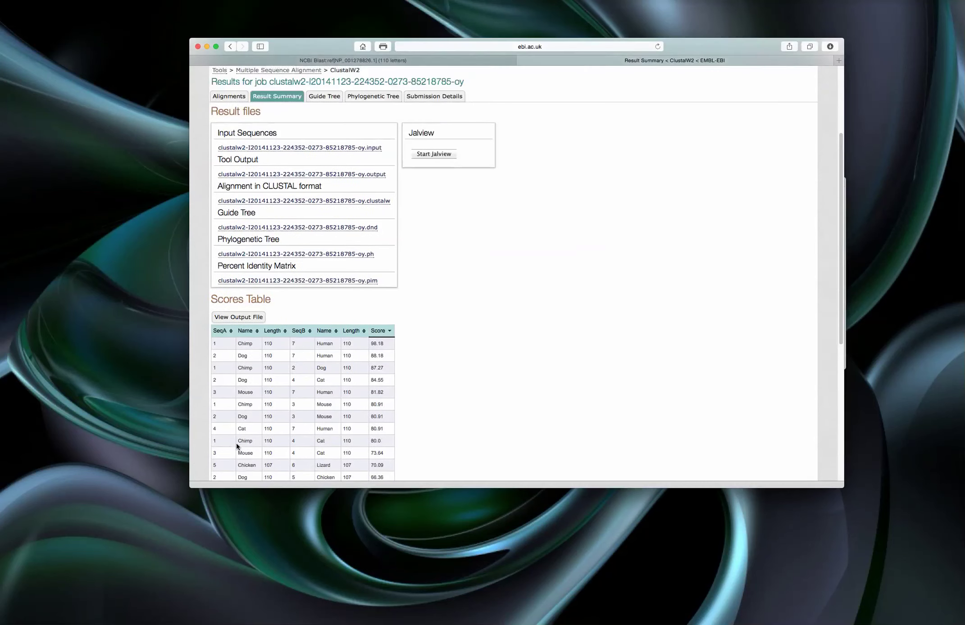
click(325, 97)
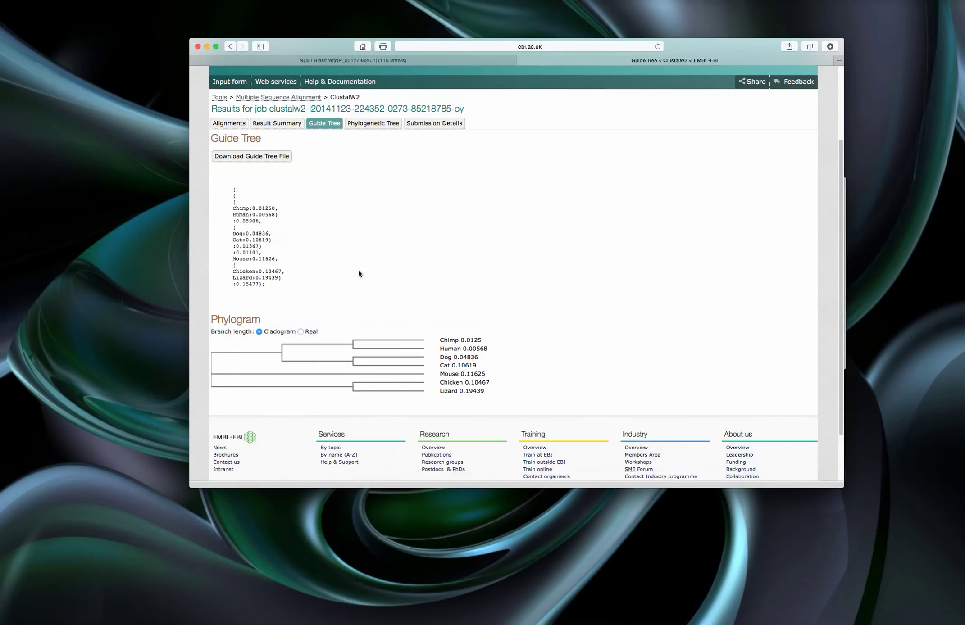
scroll(358, 270, down, 3)
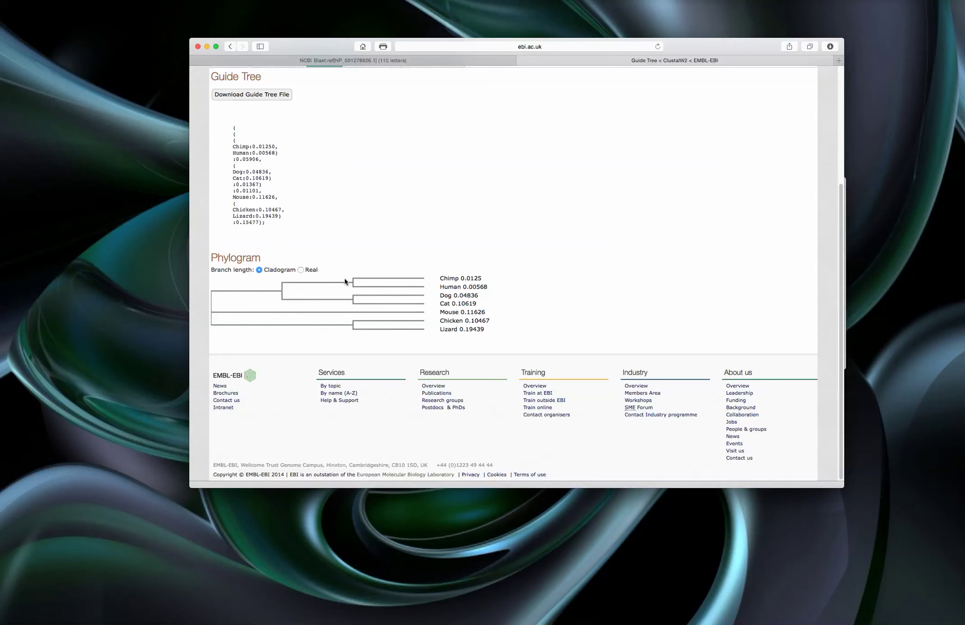
click(300, 270)
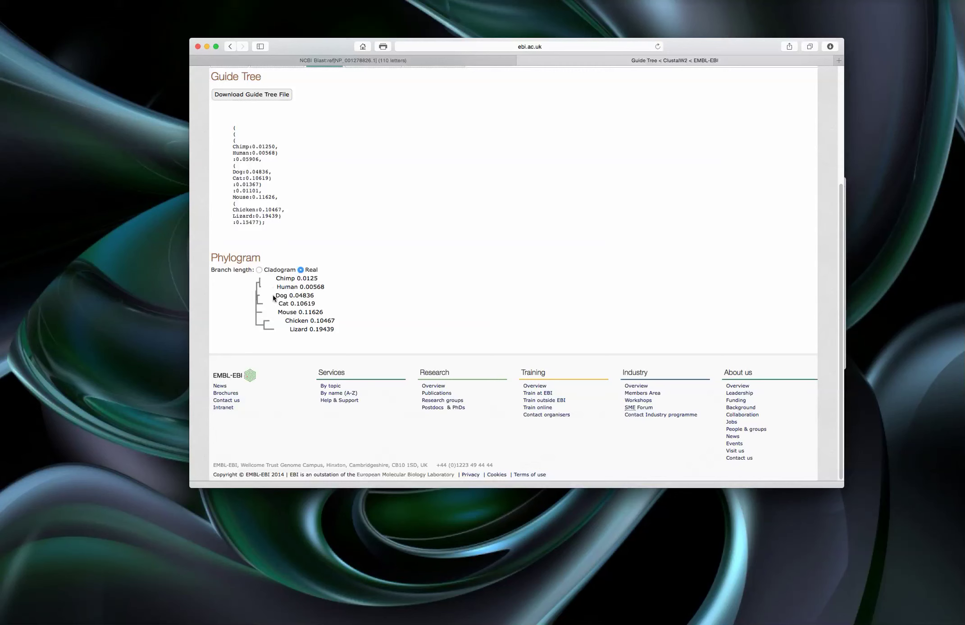
Highlight the Chimp, Human, Dog, Cat and Mouse entries in the phylogram, and clear the highlight
drag(285, 278, 276, 306)
click(303, 310)
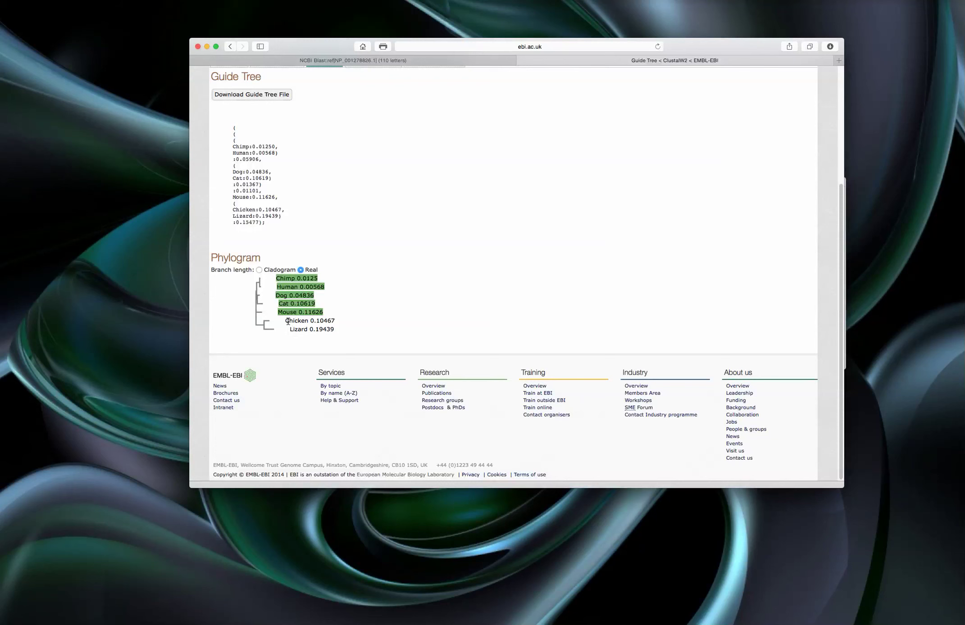
click(280, 341)
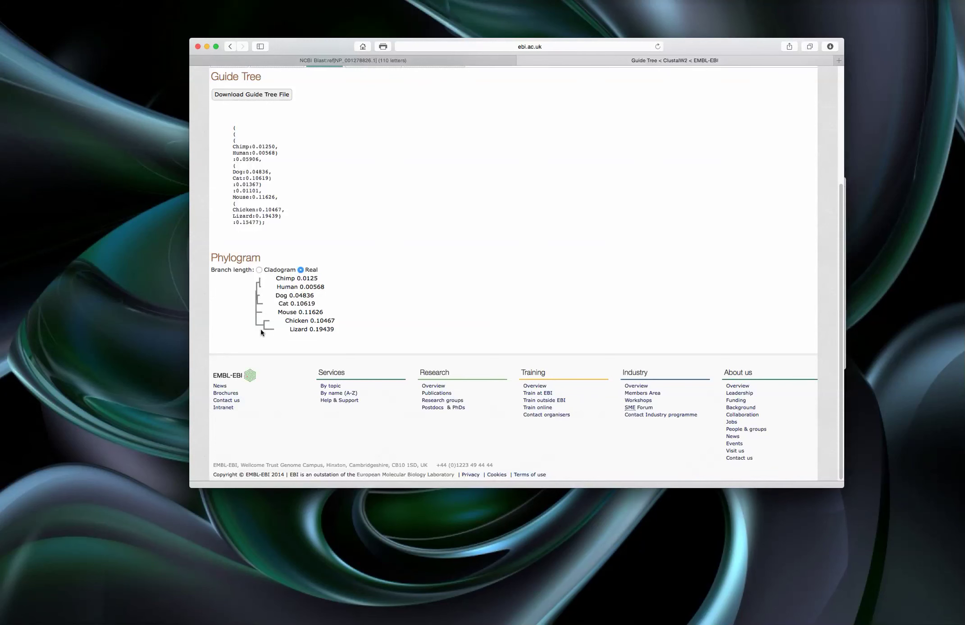
Launch Jalview from the result summary, and enlarge and reposition its window so the full alignment fits
scroll(269, 329, up, 2)
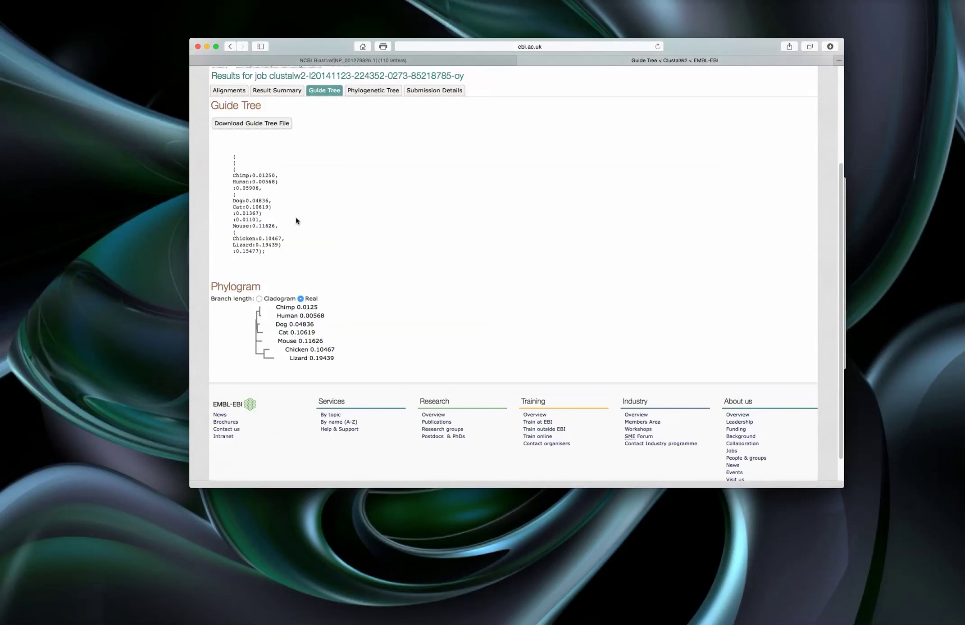
click(283, 89)
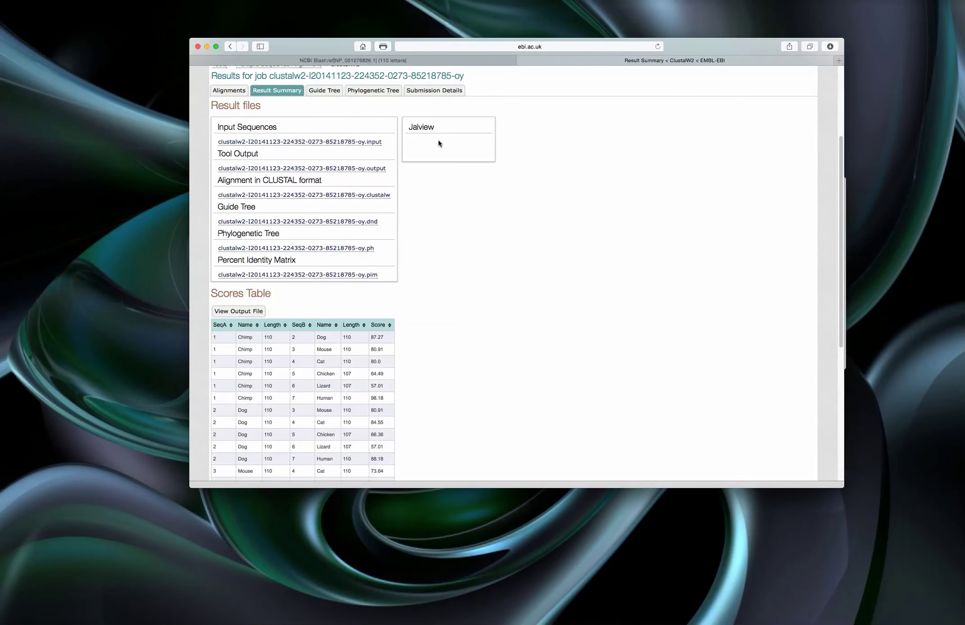
drag(696, 46, 696, 61)
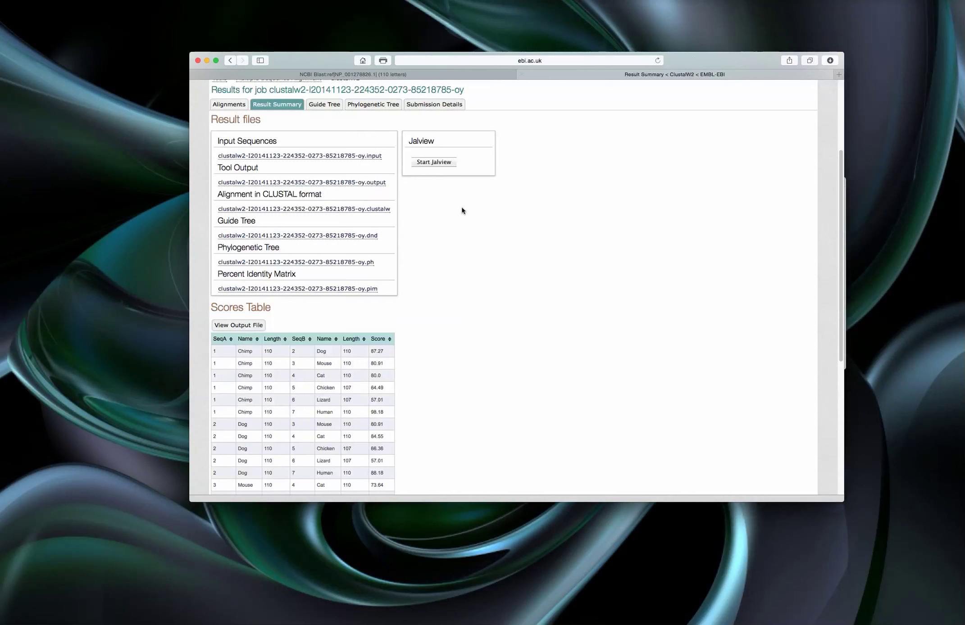
click(434, 162)
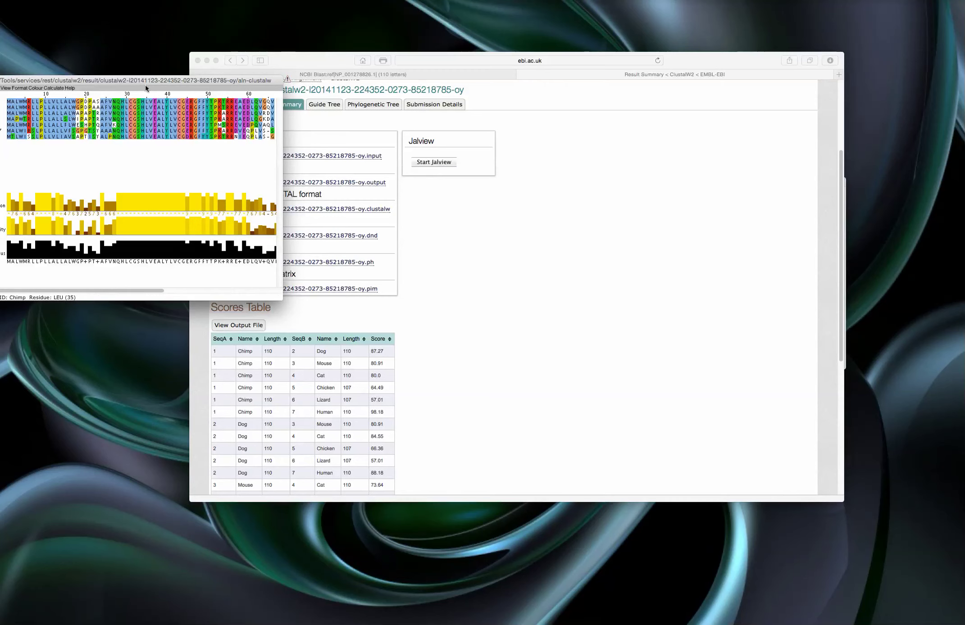
drag(147, 77, 336, 174)
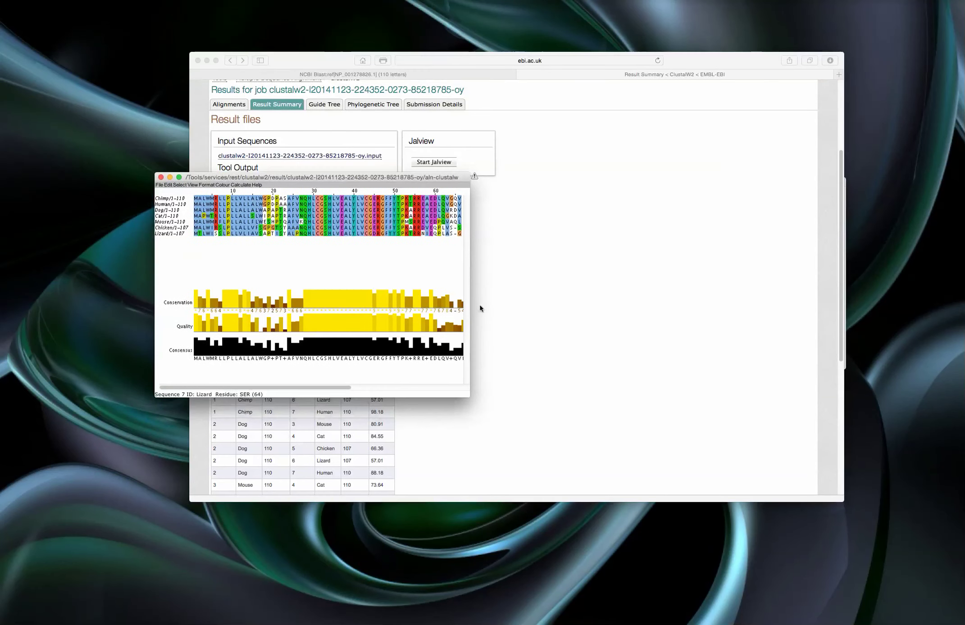
drag(469, 396, 687, 478)
drag(379, 178, 502, 196)
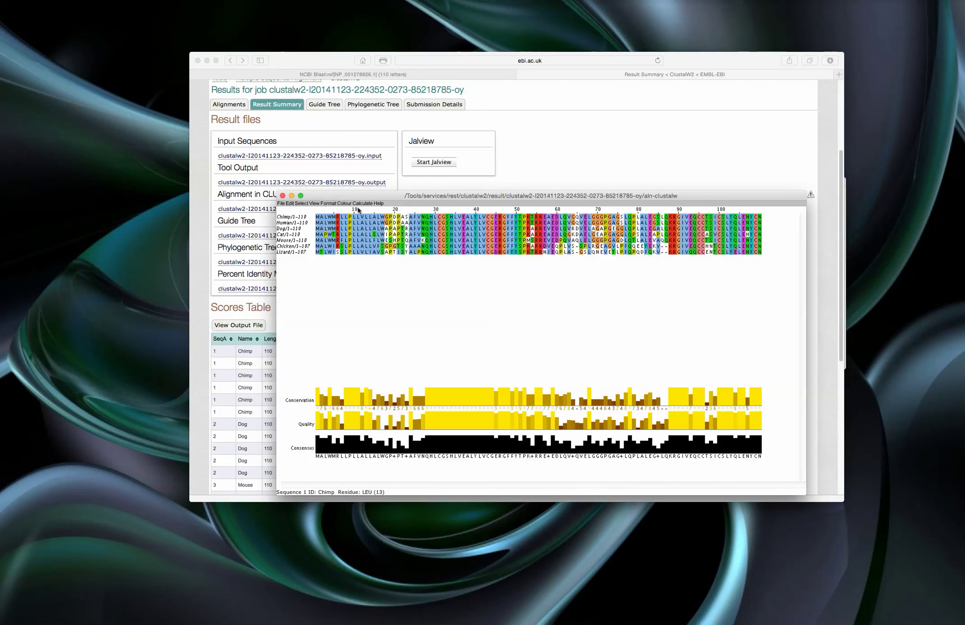
Colour the Jalview alignment by Percentage Identity and move its window slightly upward
click(345, 203)
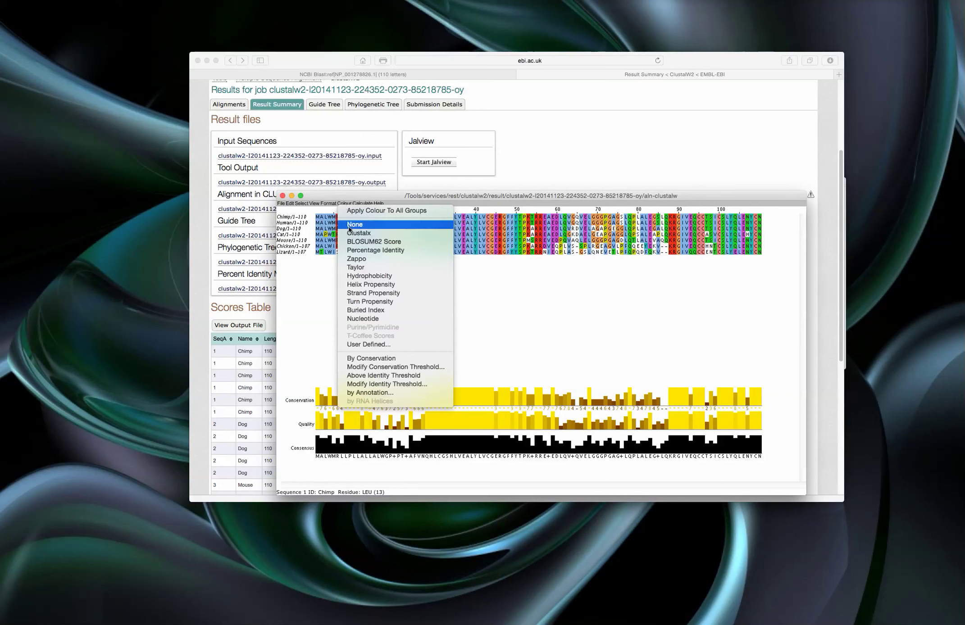
click(356, 250)
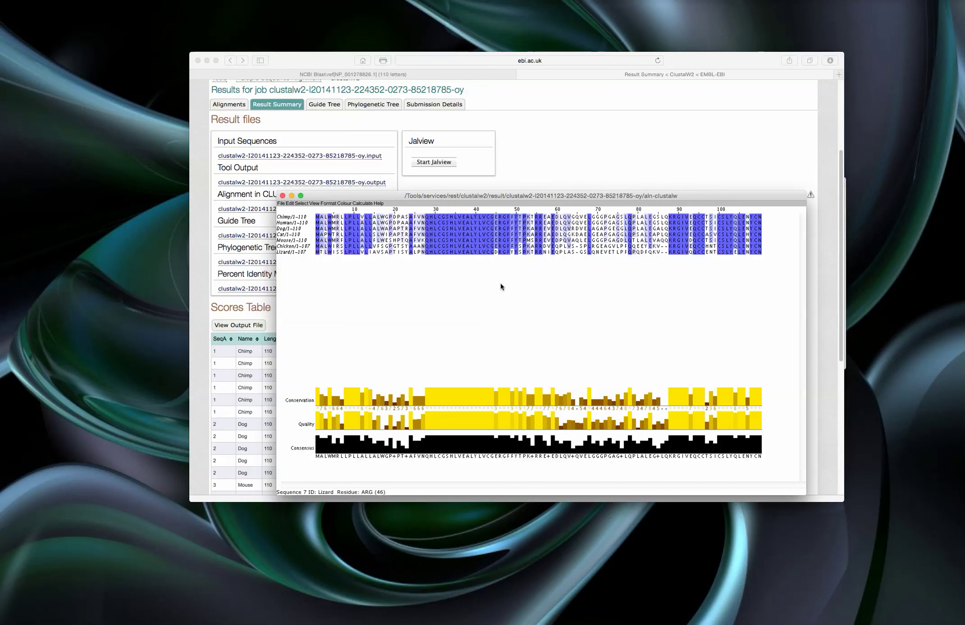
drag(392, 195, 394, 174)
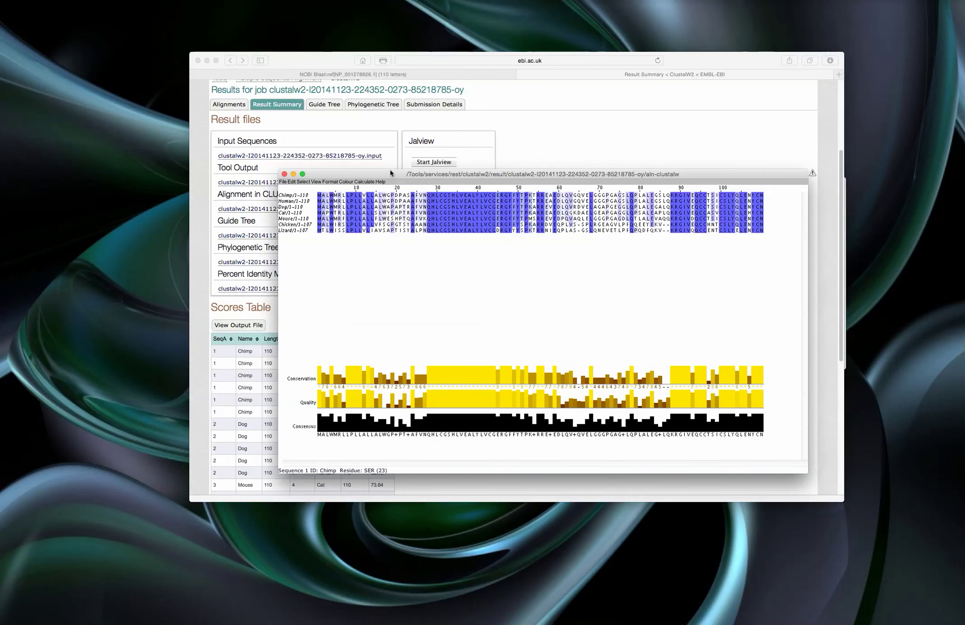
Calculate an average distance tree using % identity in Jalview, and reposition and enlarge the tree window
click(363, 182)
mouse_move(403, 198)
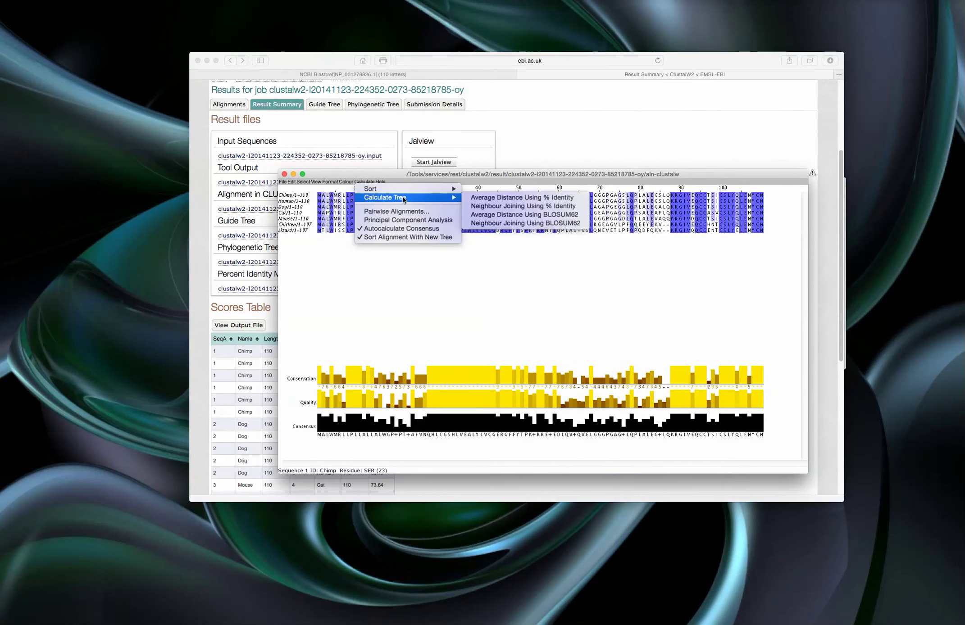
click(515, 200)
drag(205, 99, 483, 107)
drag(531, 321, 622, 437)
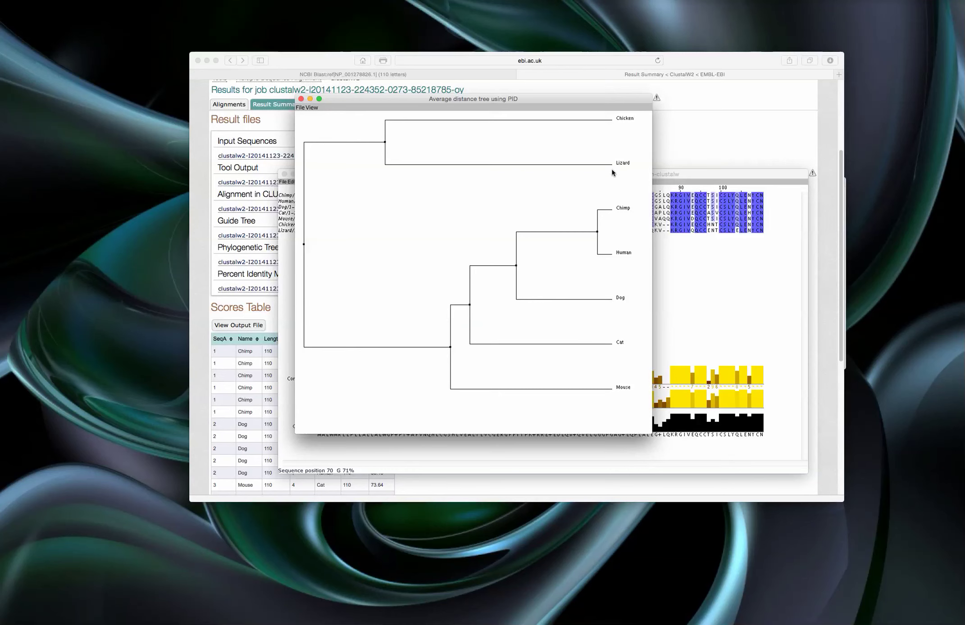
Rearrange the tree, alignment and browser windows so the average distance tree and the Jalview alignment are visible together
drag(458, 100, 721, 244)
drag(635, 175, 475, 126)
drag(711, 64, 713, 44)
drag(175, 128, 159, 141)
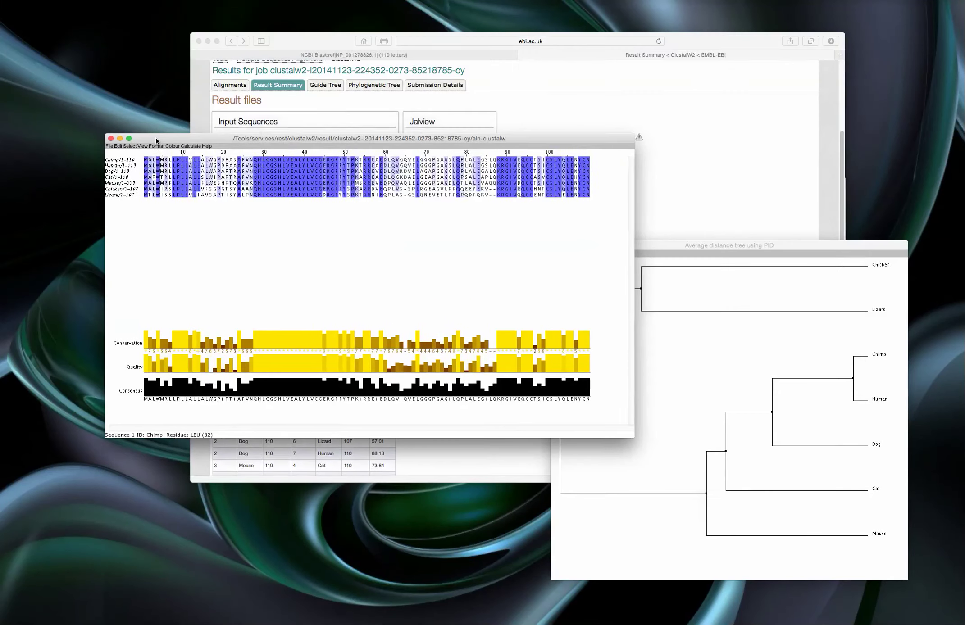
drag(748, 244, 770, 249)
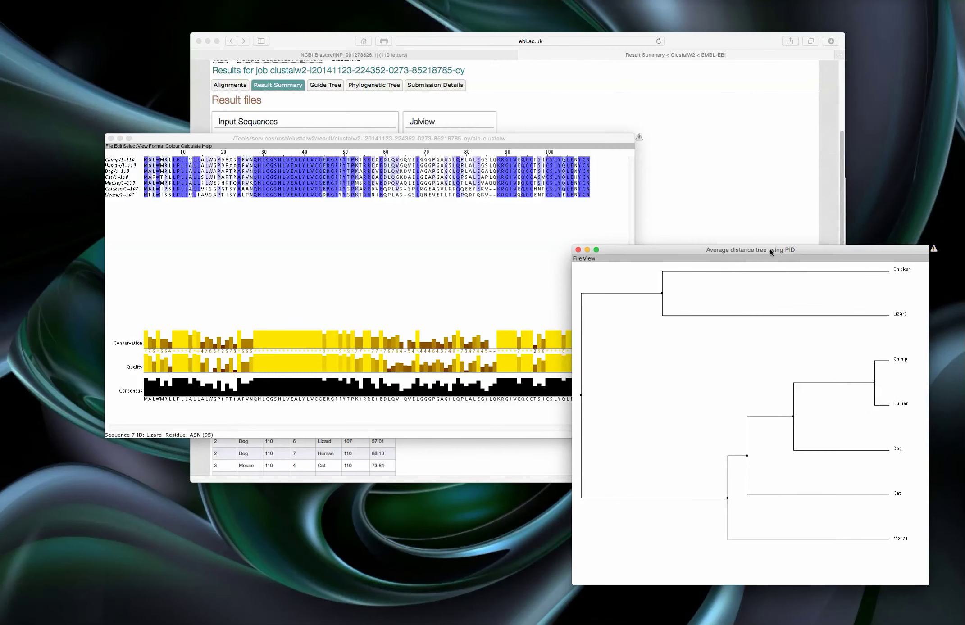